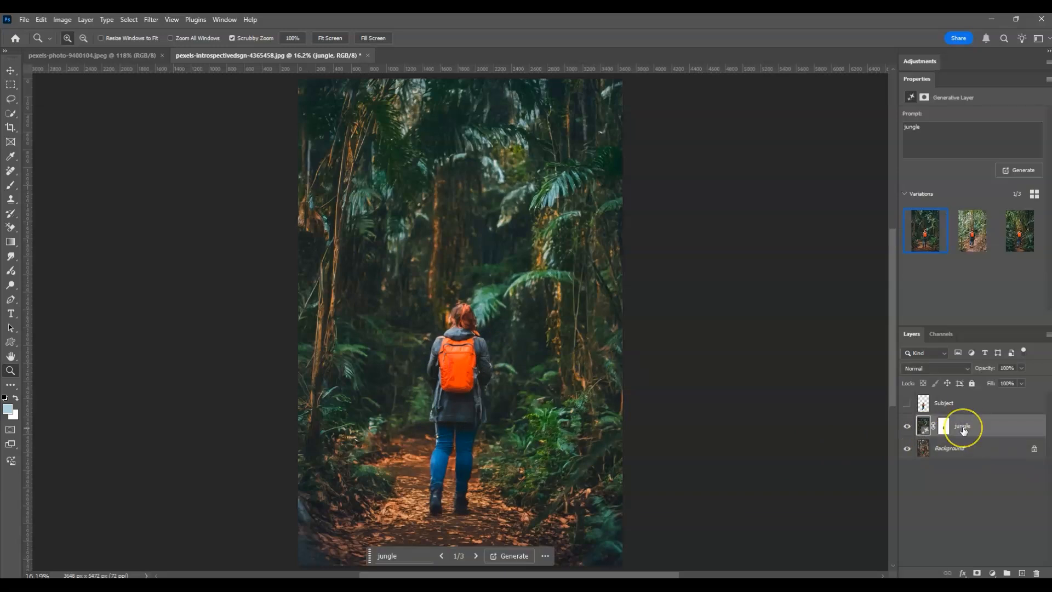
# Step: Select the hiker on the jungle layer and replace it using Generative Fill without a prompt
pyautogui.click(389, 559)
pyautogui.click(390, 530)
pyautogui.click(553, 531)
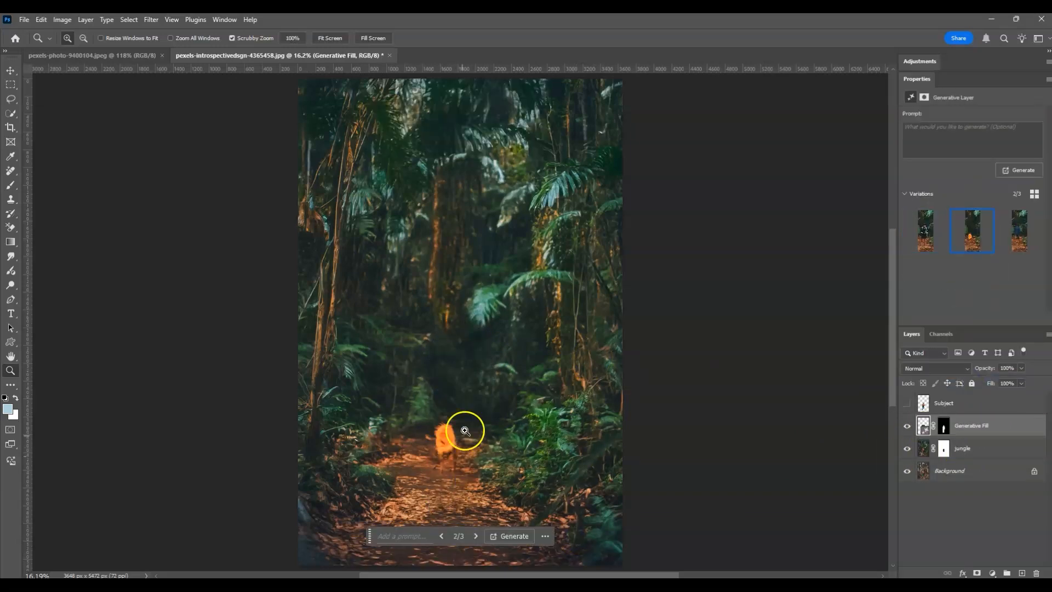
# Step: Merge the Generative Fill and jungle layers, and make the Subject layer visible above them
pyautogui.keyDown('shift'); pyautogui.click(971, 446); pyautogui.keyUp('shift')
pyautogui.hotkey('ctrl', 'e')
pyautogui.click(906, 403)
pyautogui.click(950, 403)
pyautogui.click(906, 245)
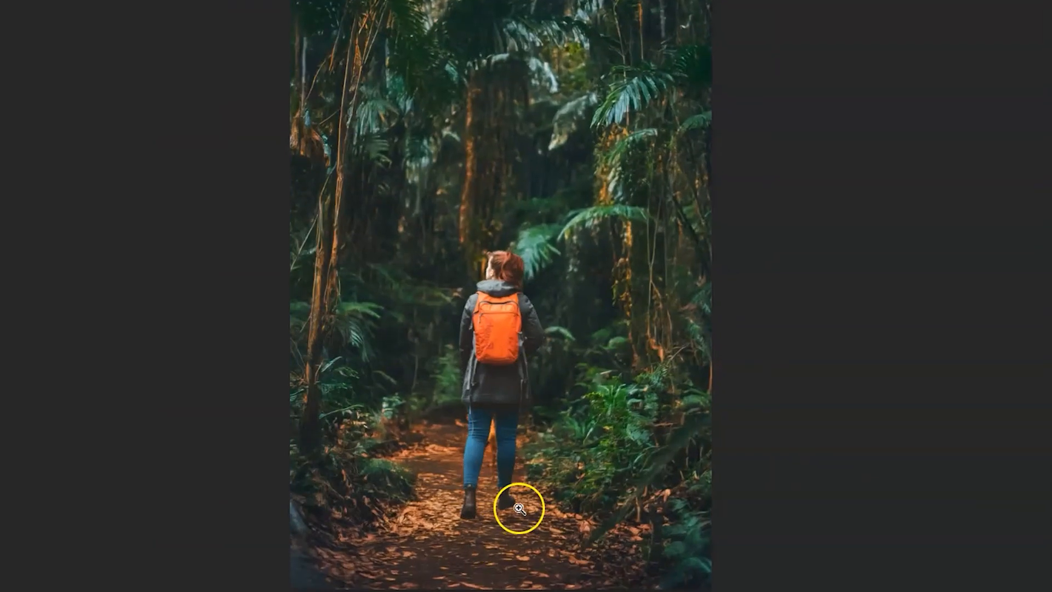
pyautogui.moveTo(517, 504); pyautogui.dragTo(512, 507)
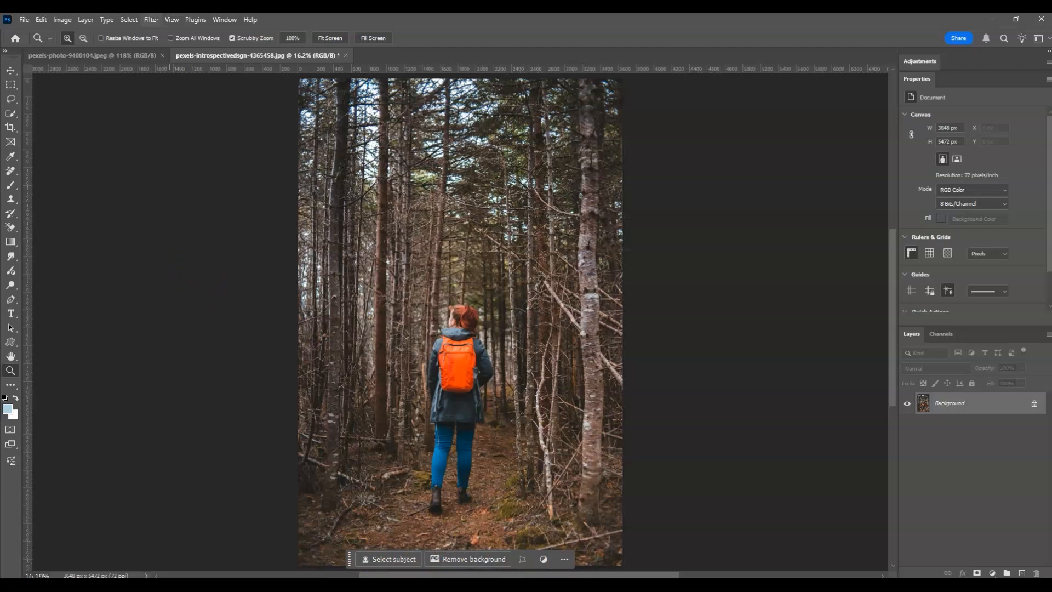
# Step: Select the hiker automatically with Select Subject and copy the selection onto a new layer
pyautogui.click(224, 19)
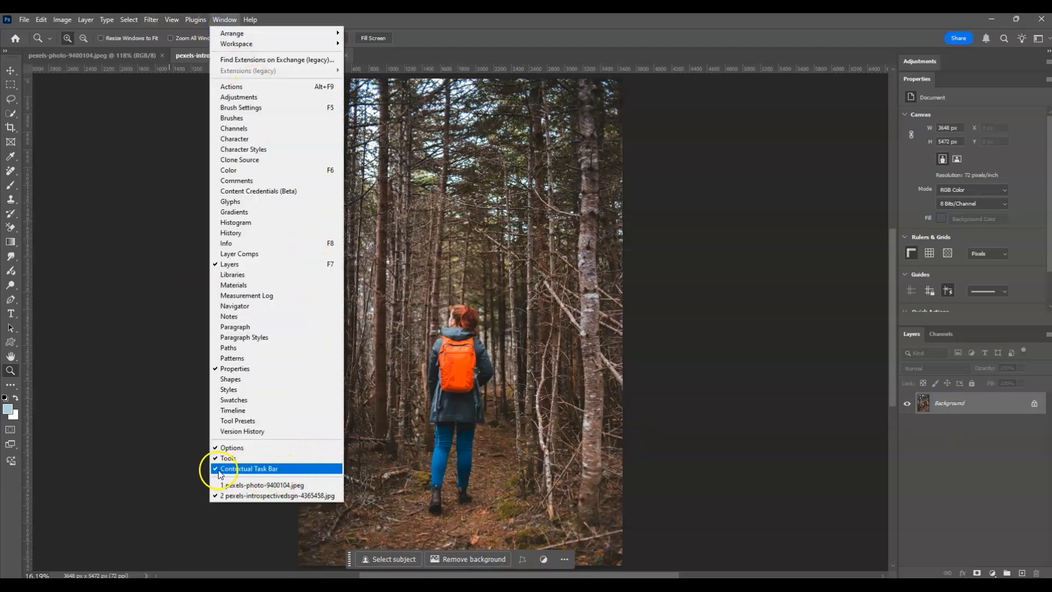
pyautogui.click(665, 470)
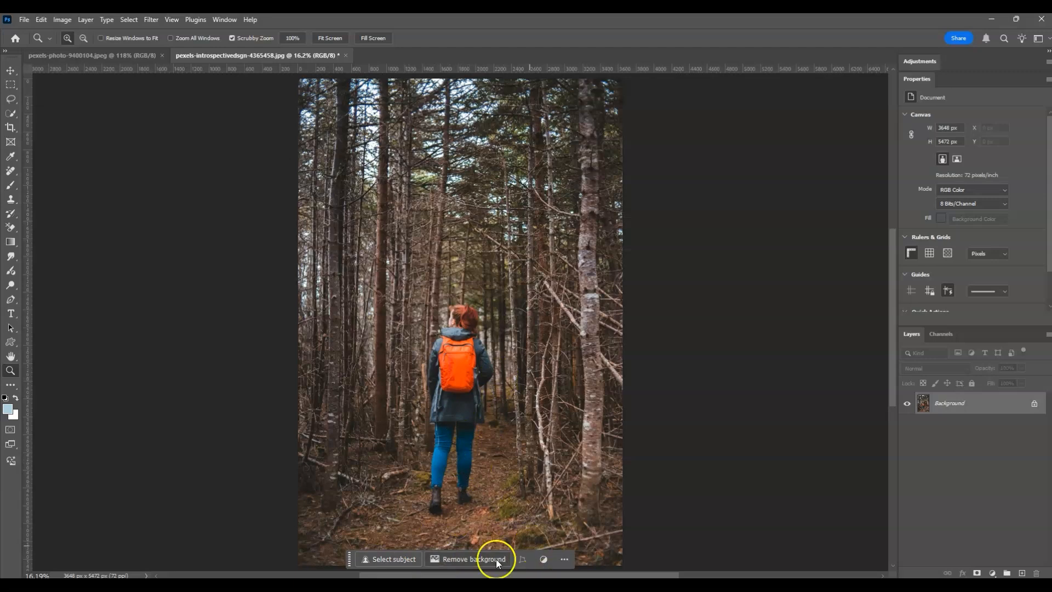
pyautogui.click(385, 559)
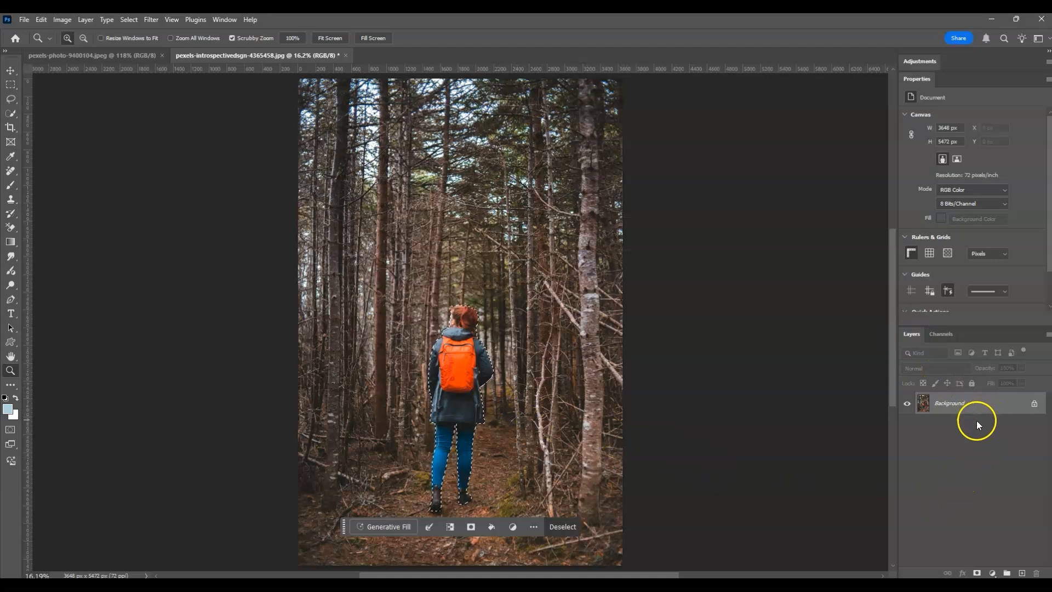
pyautogui.hotkey('ctrl', 'j')
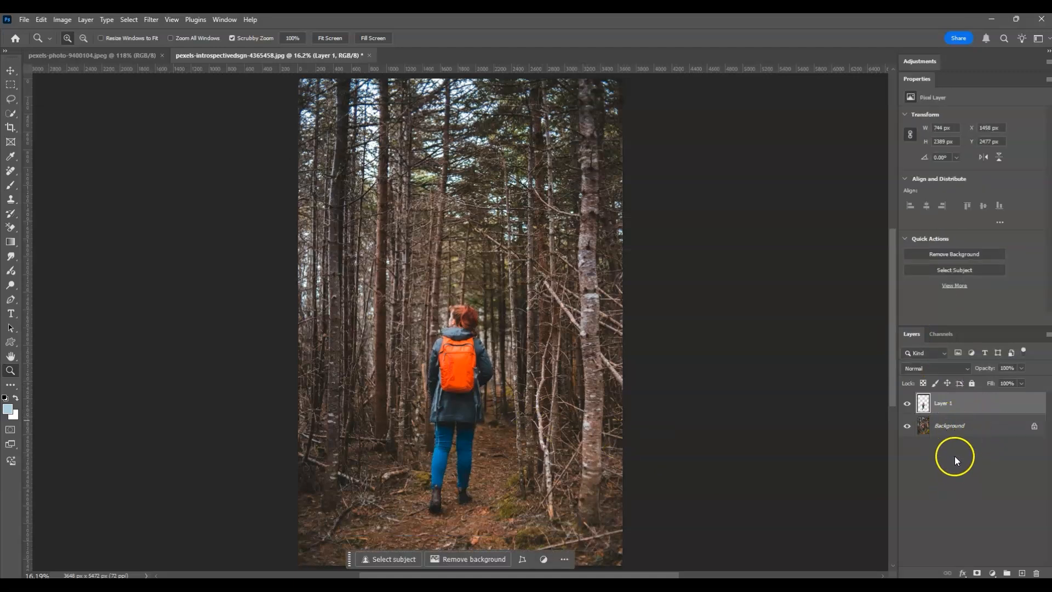
# Step: Rename the copied hiker layer as Subject and hide it
pyautogui.doubleClick(949, 403)
pyautogui.click(983, 474)
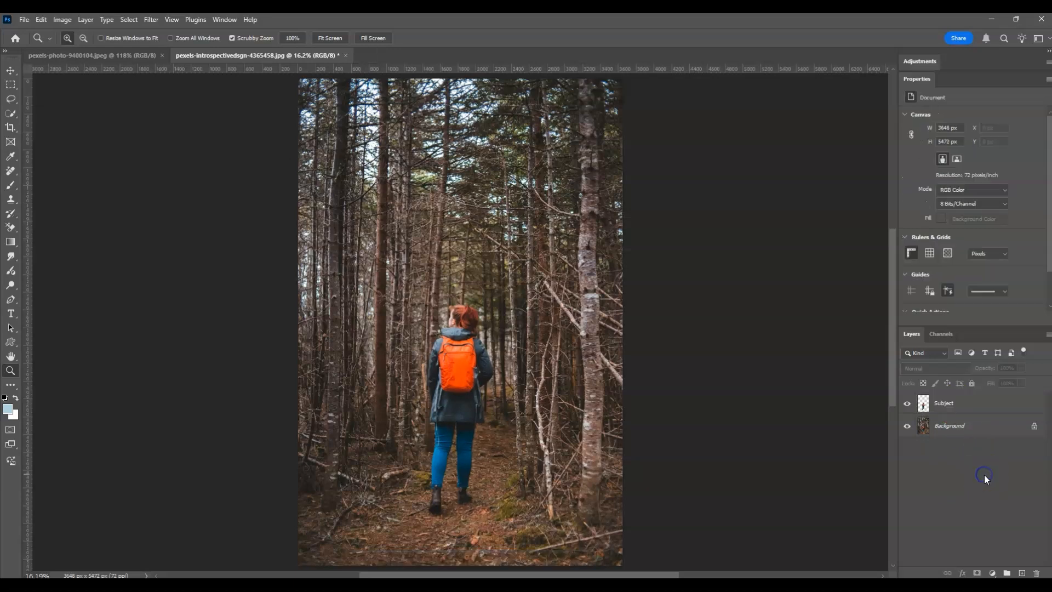
pyautogui.click(907, 404)
# Step: Load the Subject layer's outline as a selection and invert it to cover the surrounding forest
pyautogui.keyDown('ctrl'); pyautogui.click(925, 406); pyautogui.keyUp('ctrl')
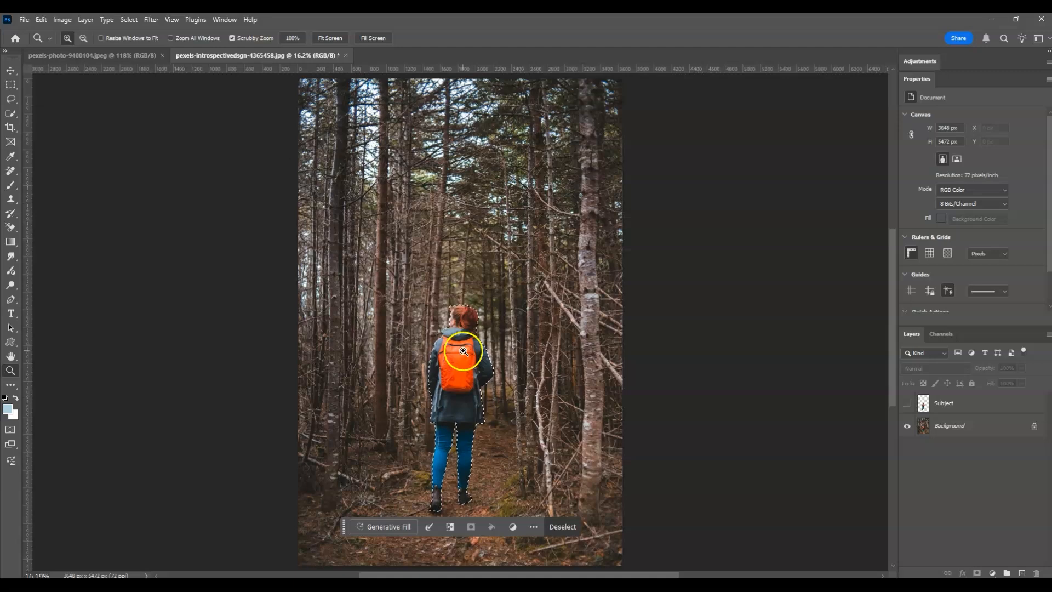
pyautogui.click(450, 526)
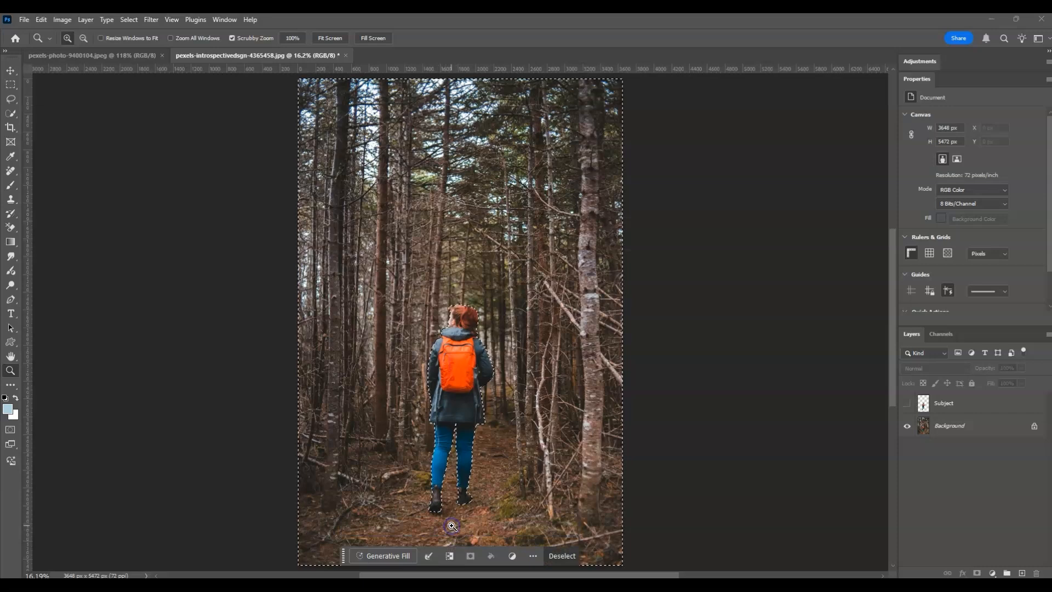
pyautogui.click(454, 368)
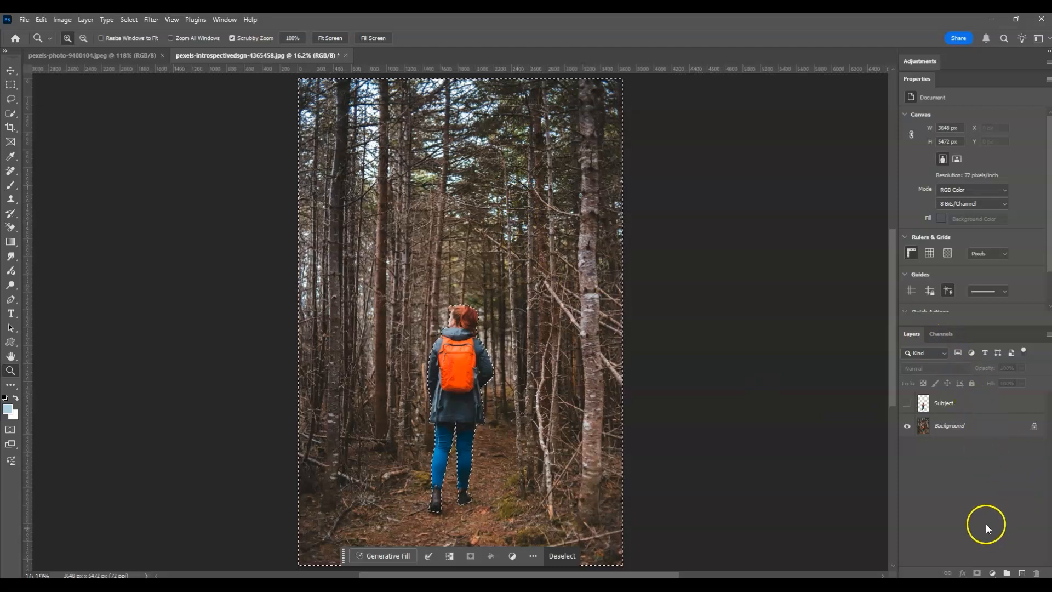
# Step: On the Background layer, expand the inverted selection by 5 pixels and inspect its edge around the hiker's head
pyautogui.click(961, 436)
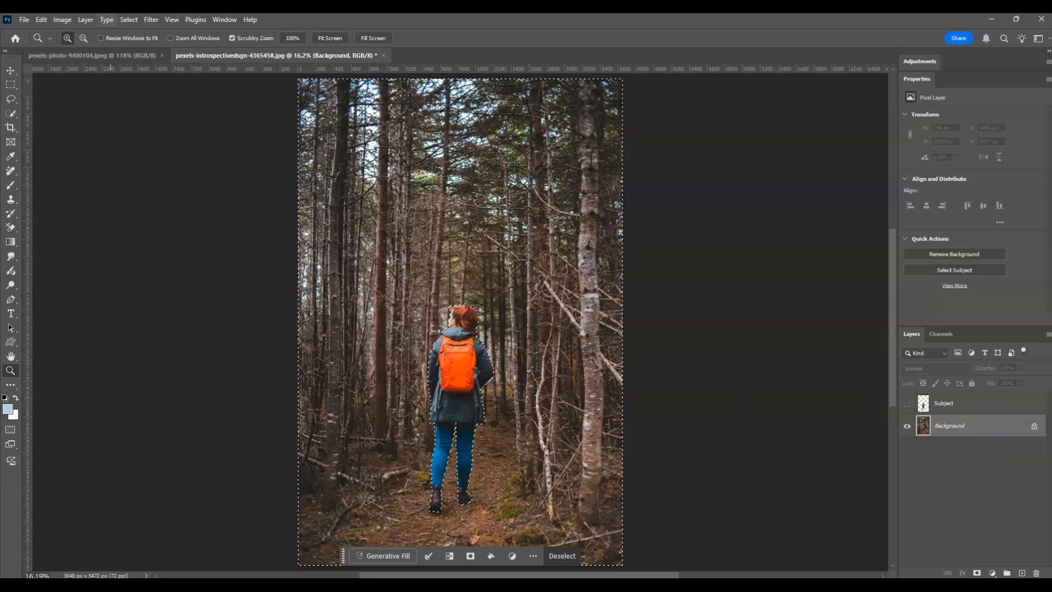
pyautogui.click(128, 20)
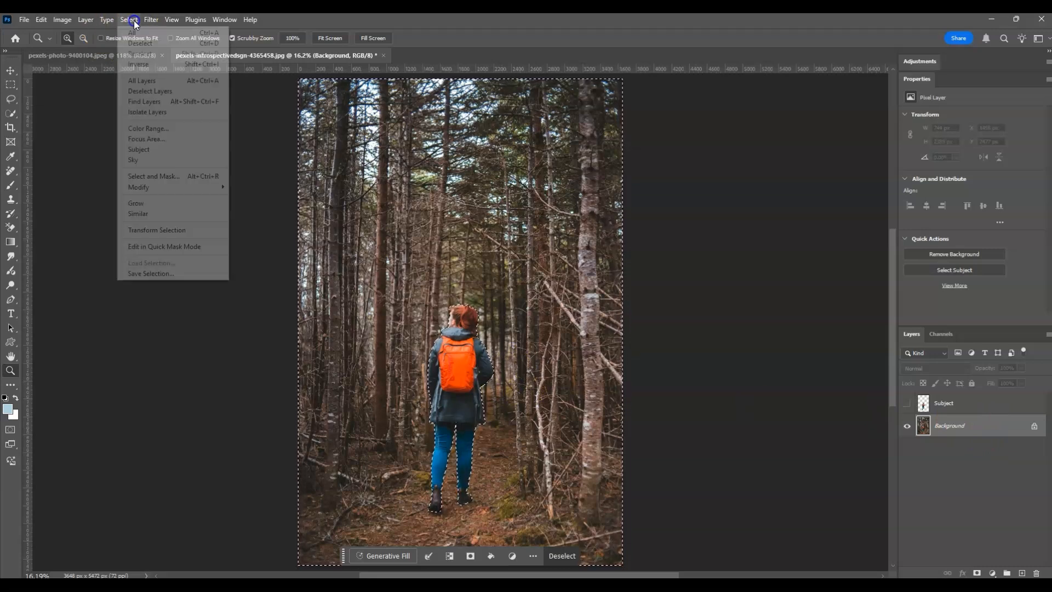
pyautogui.moveTo(195, 186)
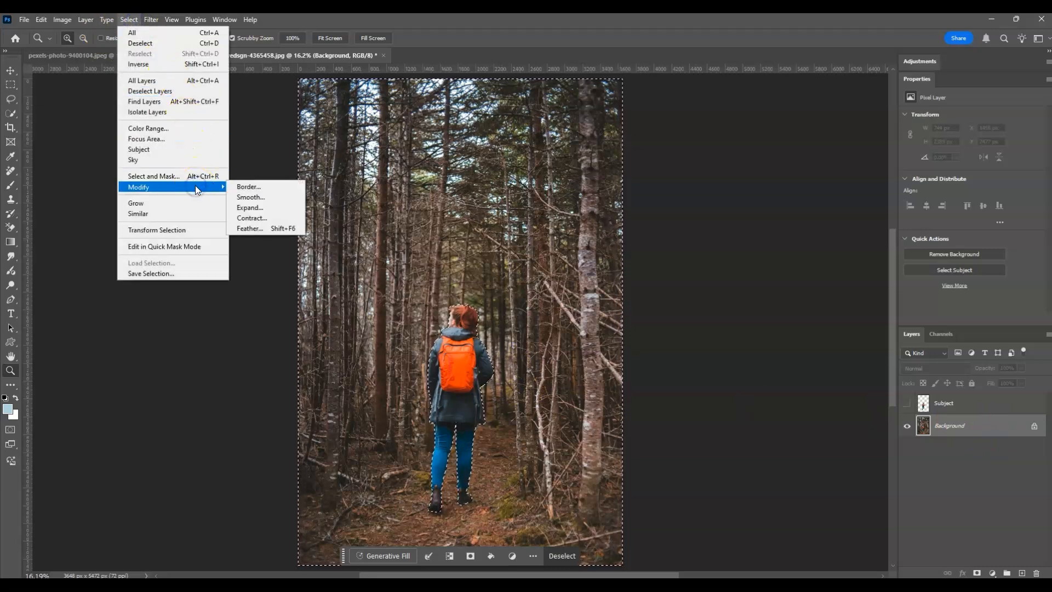
pyautogui.click(262, 207)
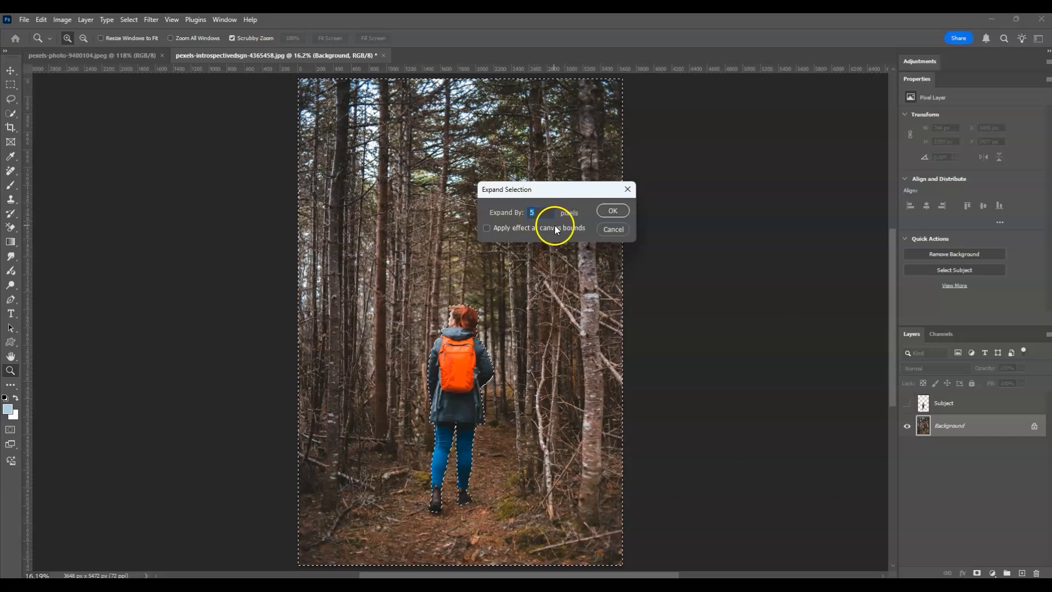
pyautogui.click(613, 212)
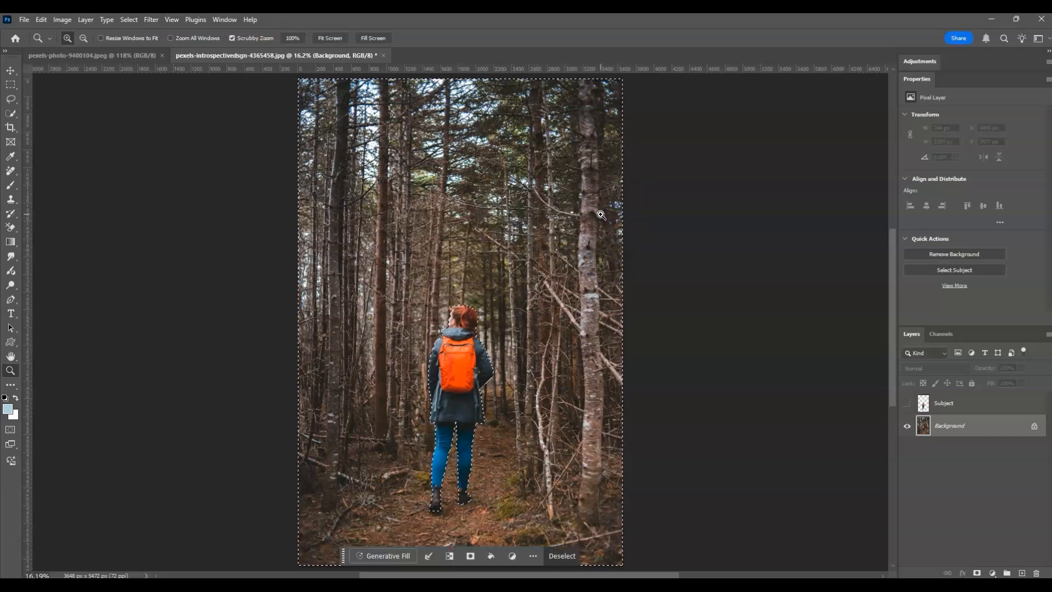
pyautogui.click(526, 281)
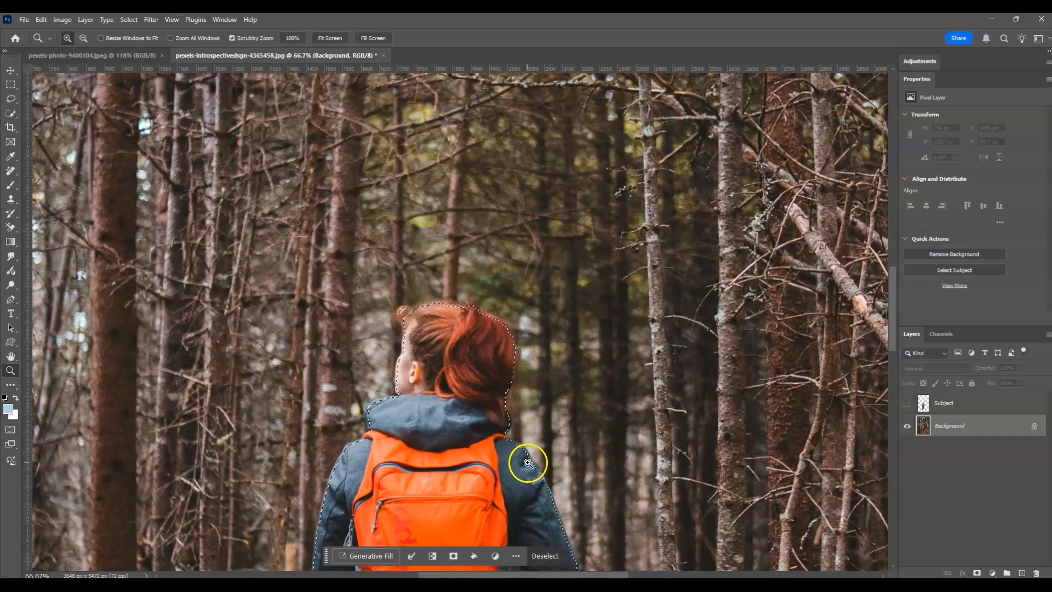
pyautogui.scroll(-1, 567, 528)
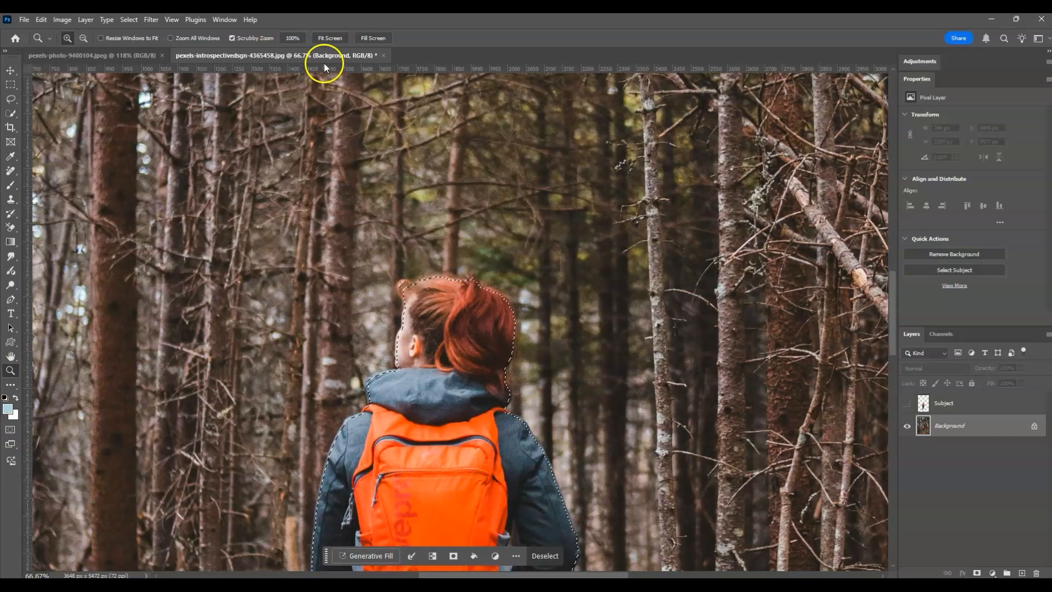
pyautogui.click(330, 38)
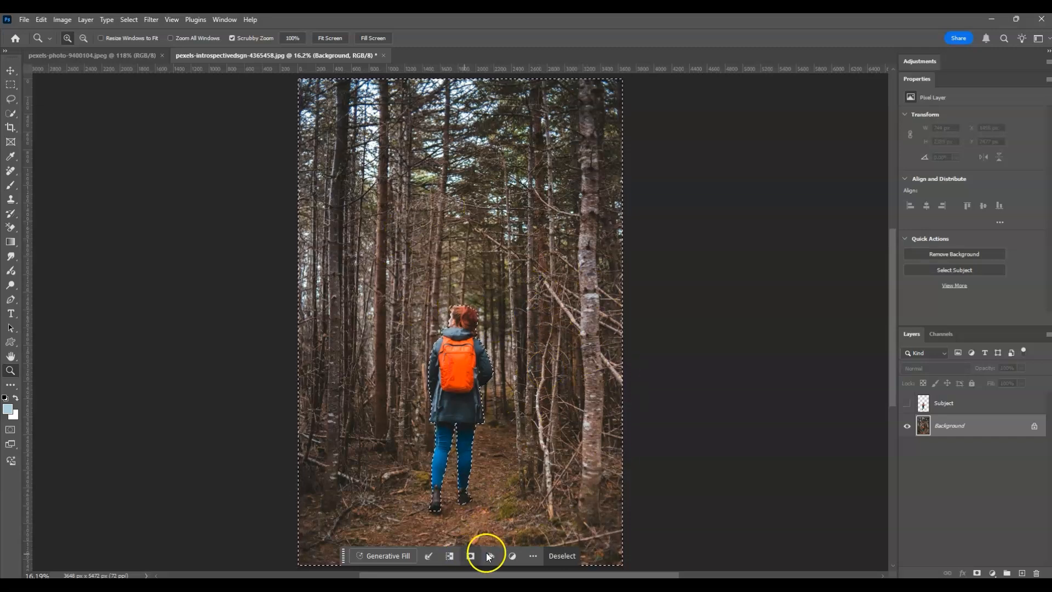
# Step: Generate a new background in the selection using Generative Fill with the prompt "jungle"
pyautogui.click(383, 555)
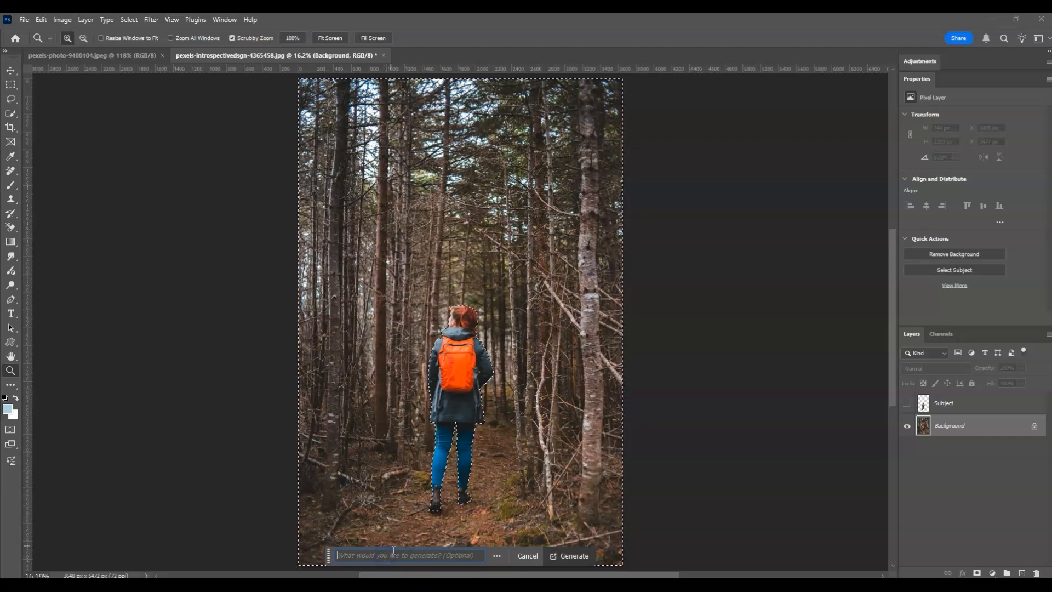
pyautogui.click(381, 561)
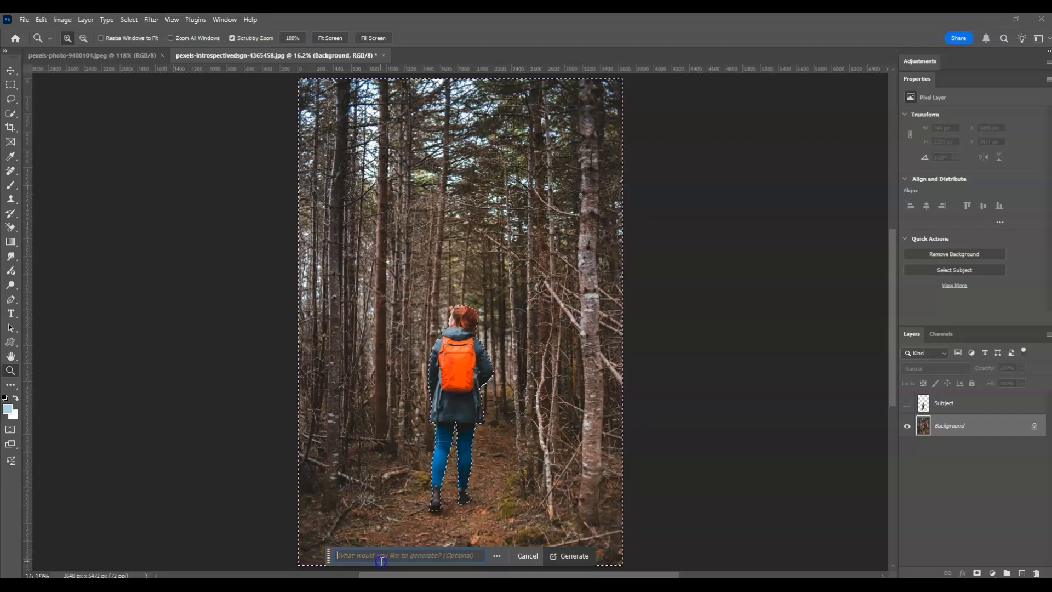
pyautogui.write('jungle')
pyautogui.click(586, 556)
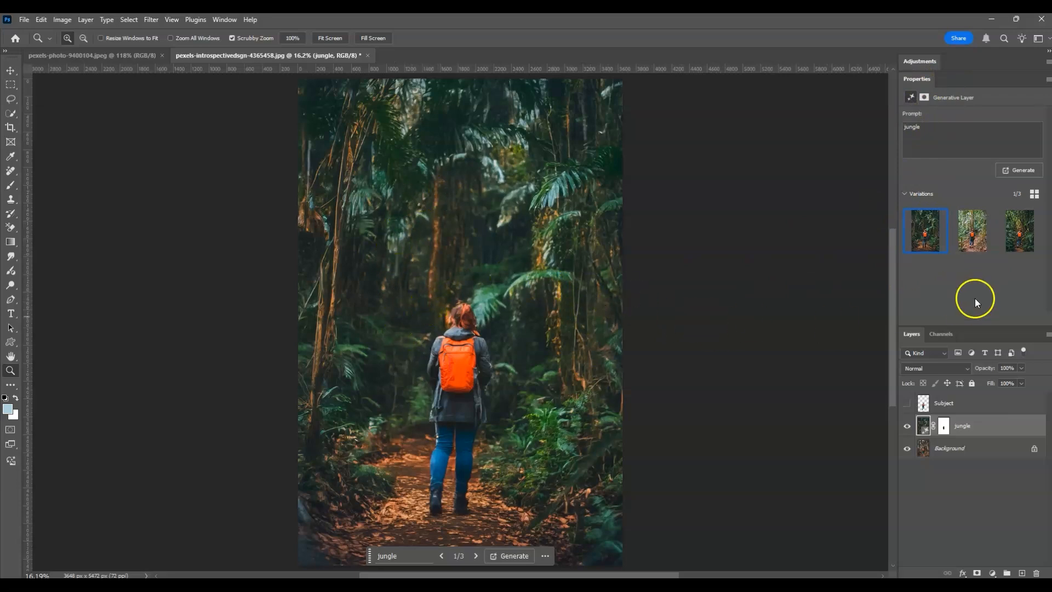
# Step: Compare the second and third jungle variations, and return to the first one
pyautogui.click(972, 231)
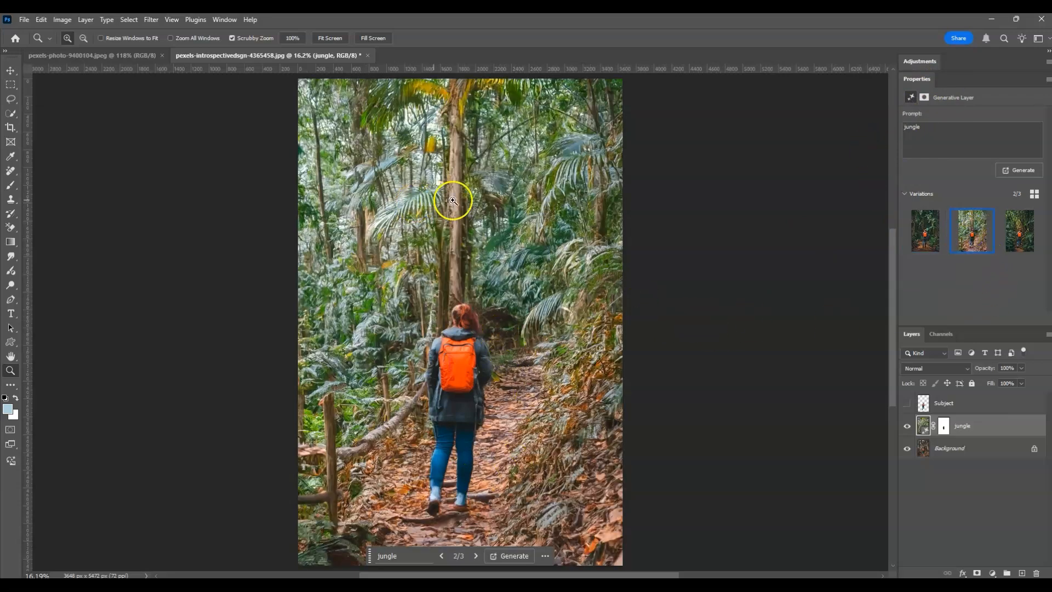
pyautogui.click(1011, 237)
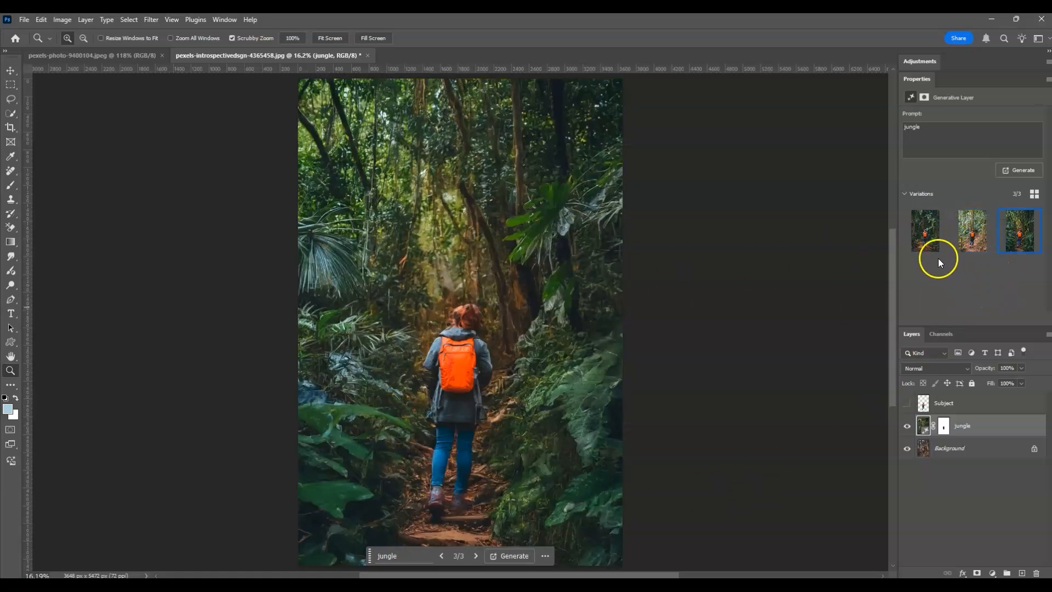
pyautogui.click(928, 248)
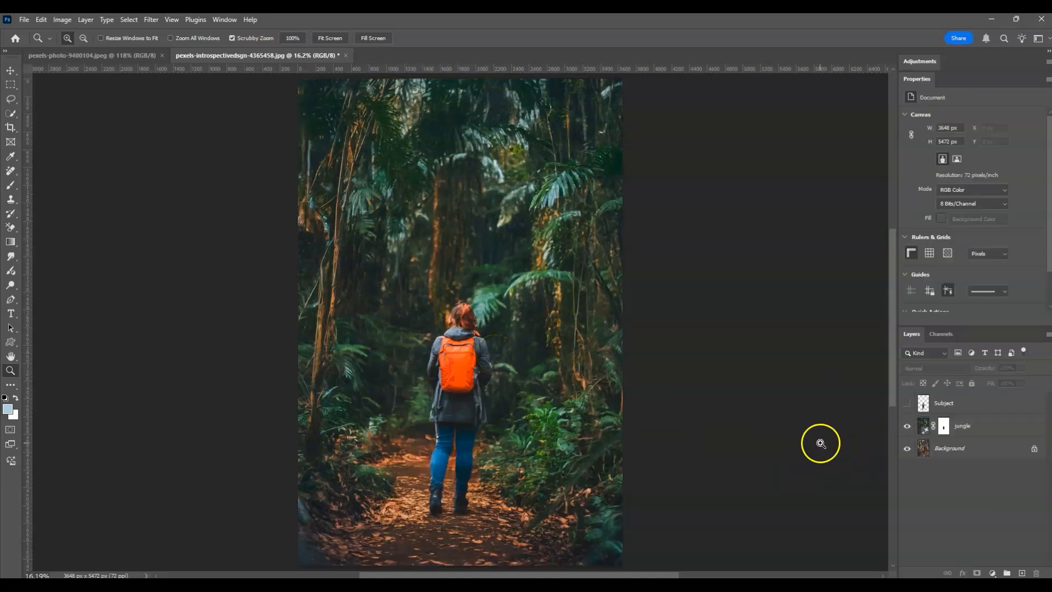
# Step: Rasterize the generated jungle layer
pyautogui.click(972, 431)
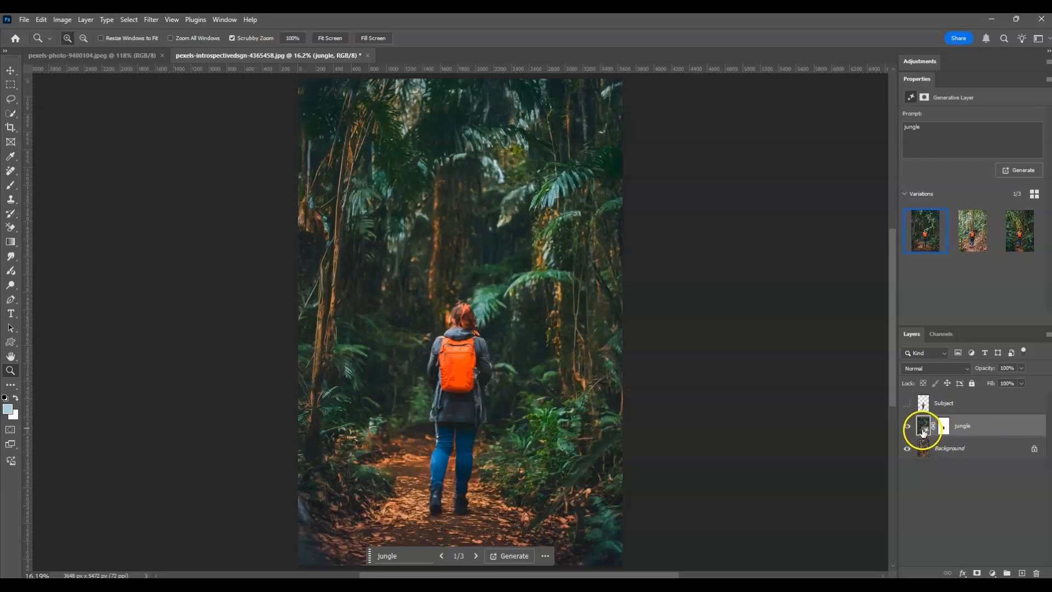
pyautogui.rightClick(963, 430)
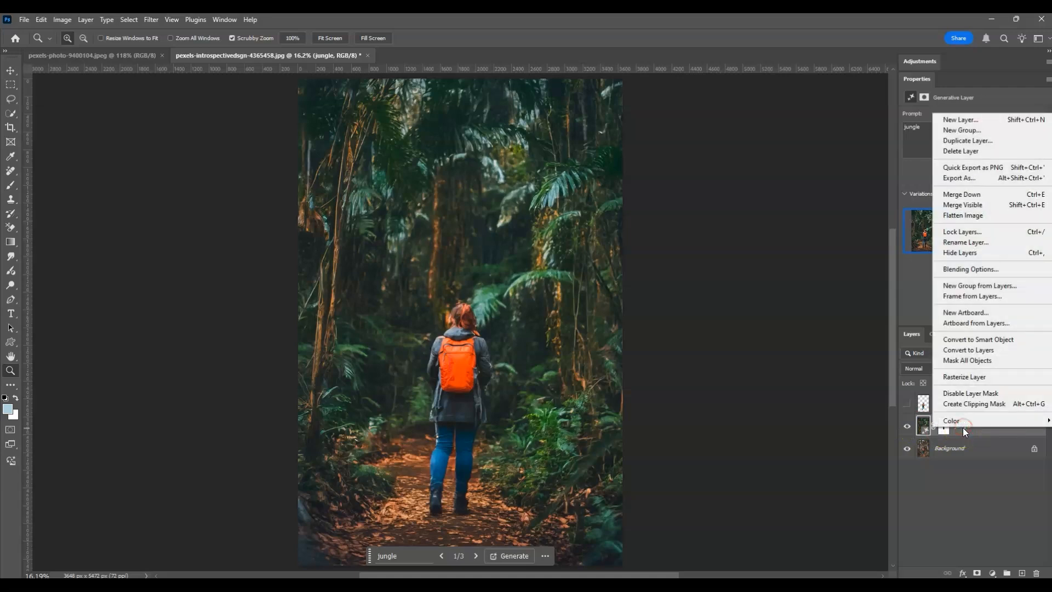
pyautogui.click(971, 378)
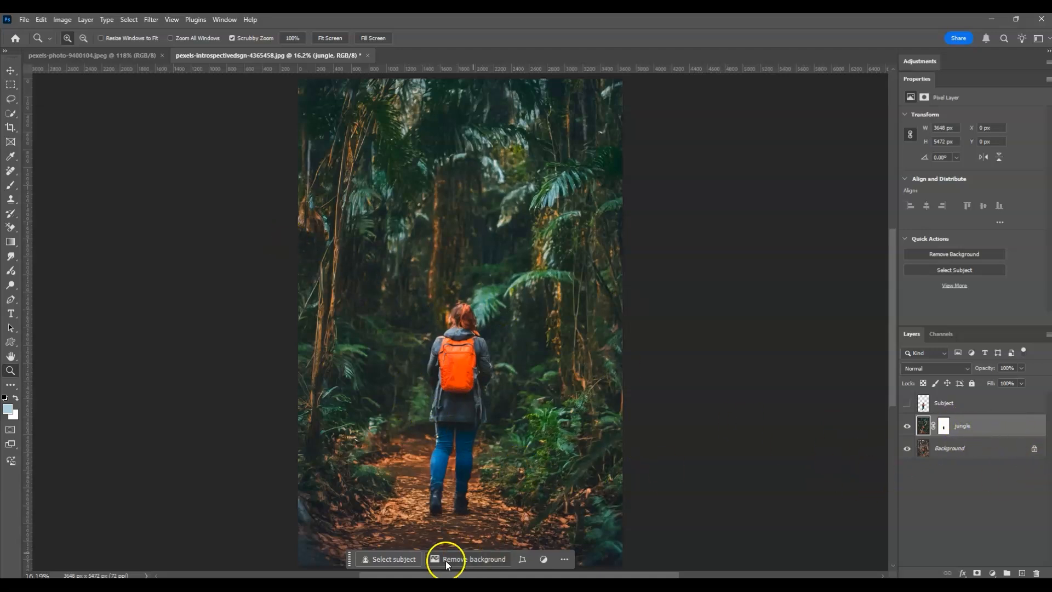
# Step: Select the hiker on the jungle layer, replace it using Generative Fill without a prompt, and choose the second variation
pyautogui.click(396, 561)
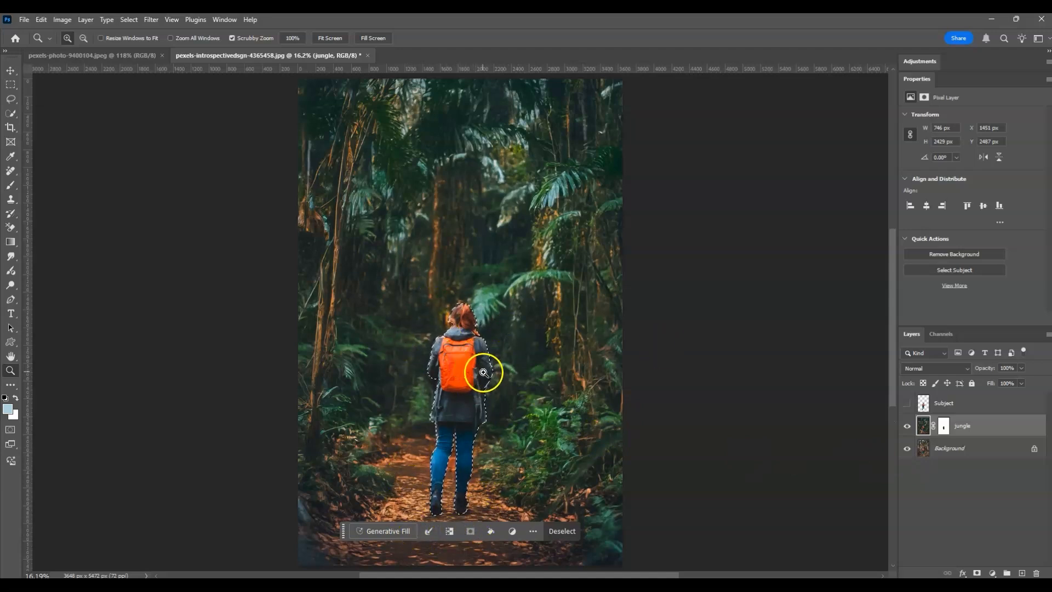
pyautogui.click(390, 532)
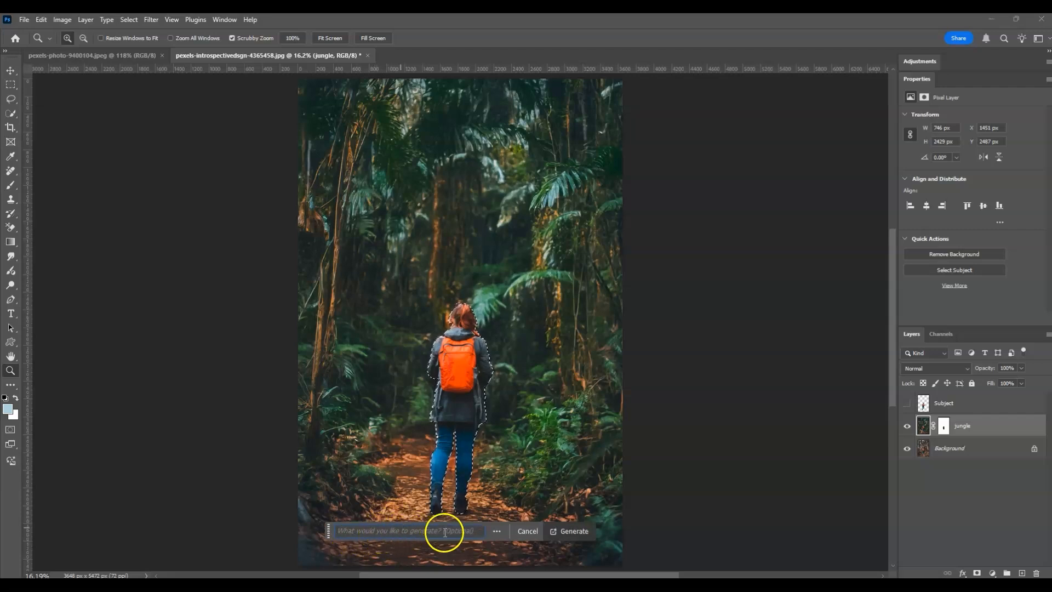
pyautogui.click(574, 534)
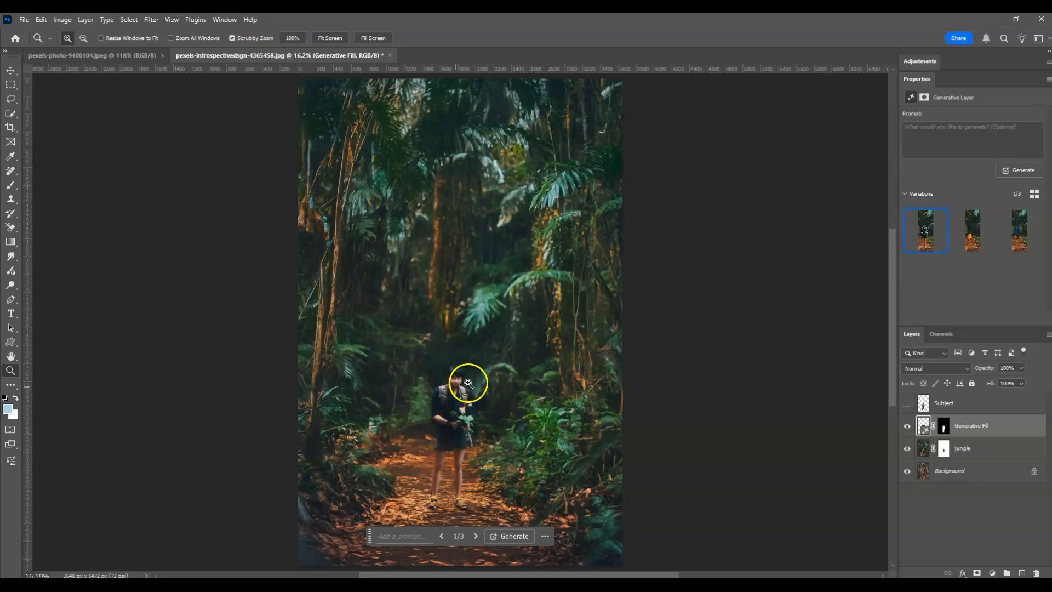
pyautogui.moveTo(907, 235)
pyautogui.click(973, 249)
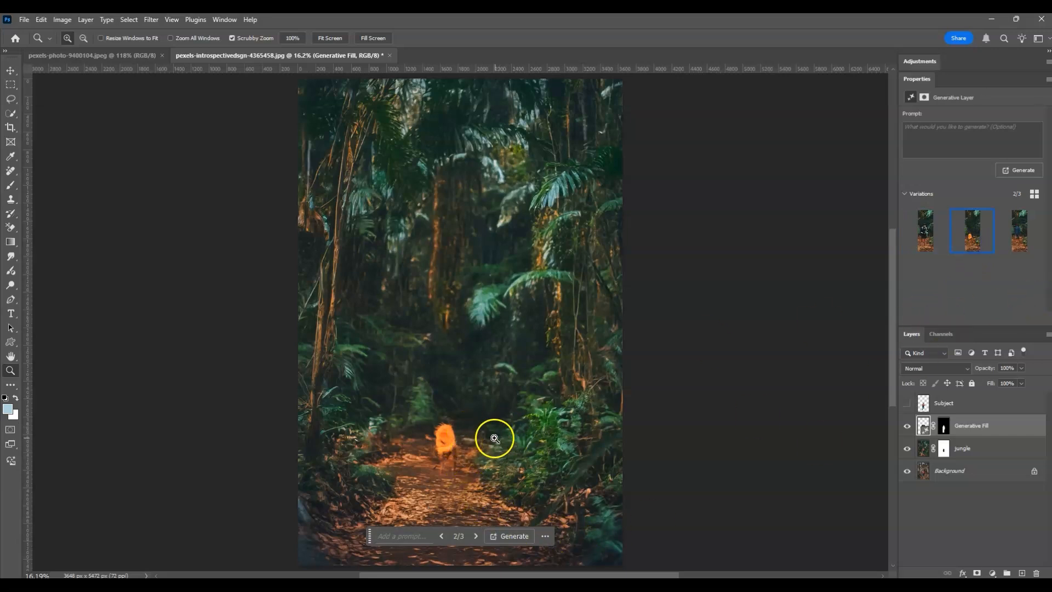
# Step: Merge the Generative Fill layer with the jungle layer beneath it into a single layer
pyautogui.click(1017, 457)
pyautogui.click(979, 521)
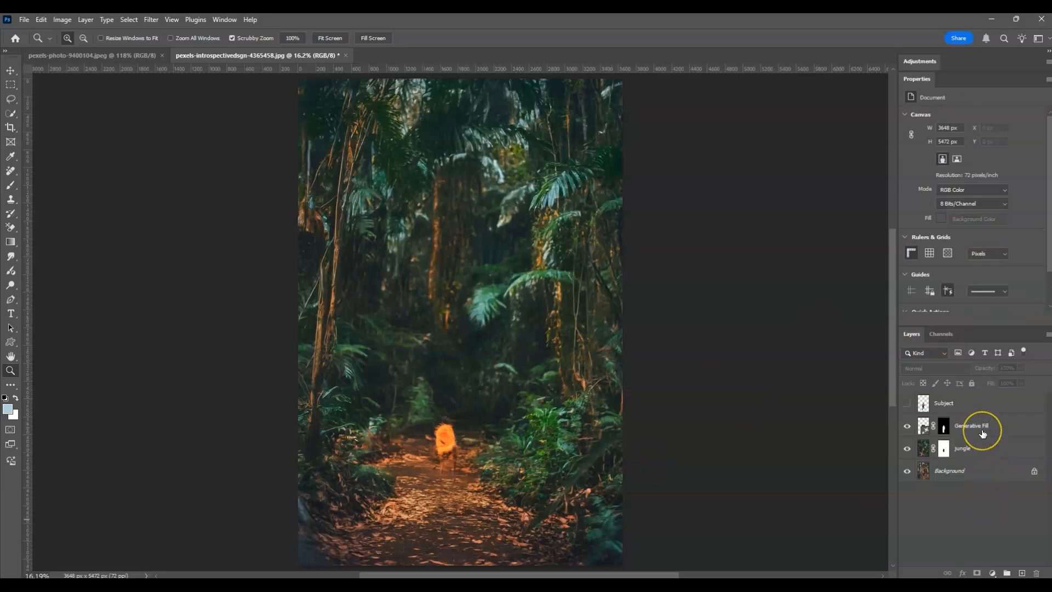
pyautogui.click(982, 433)
pyautogui.click(990, 452)
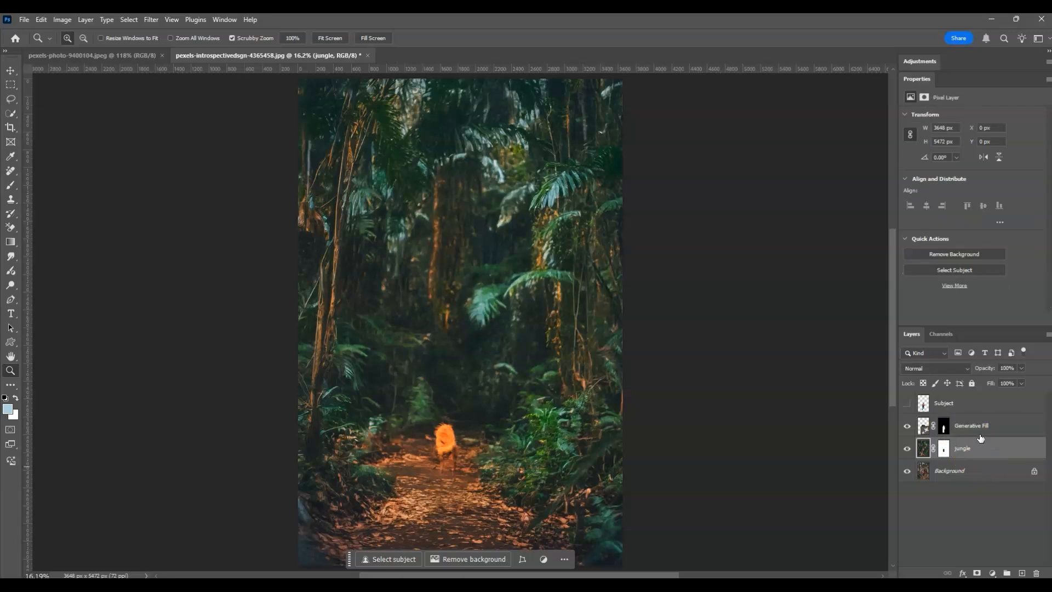
pyautogui.click(980, 435)
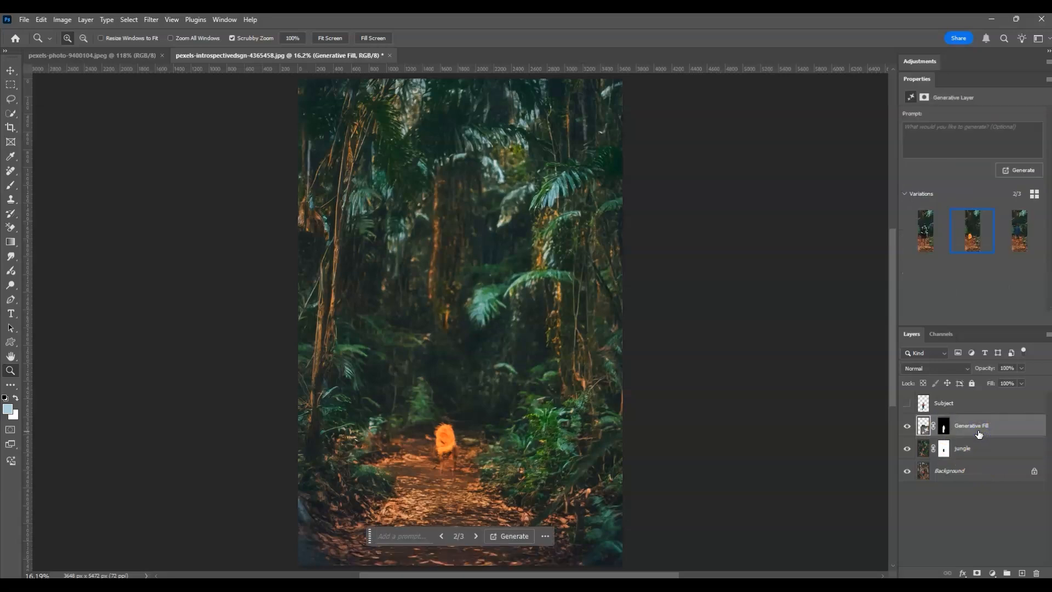
pyautogui.keyDown('shift'); pyautogui.click(991, 453); pyautogui.keyUp('shift')
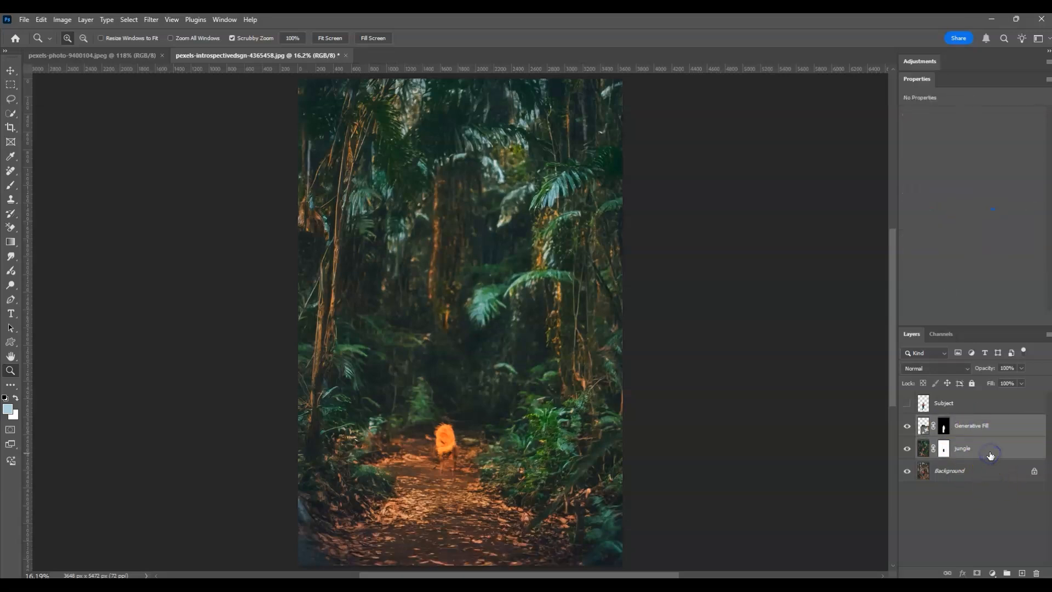
pyautogui.click(970, 437)
pyautogui.rightClick(968, 434)
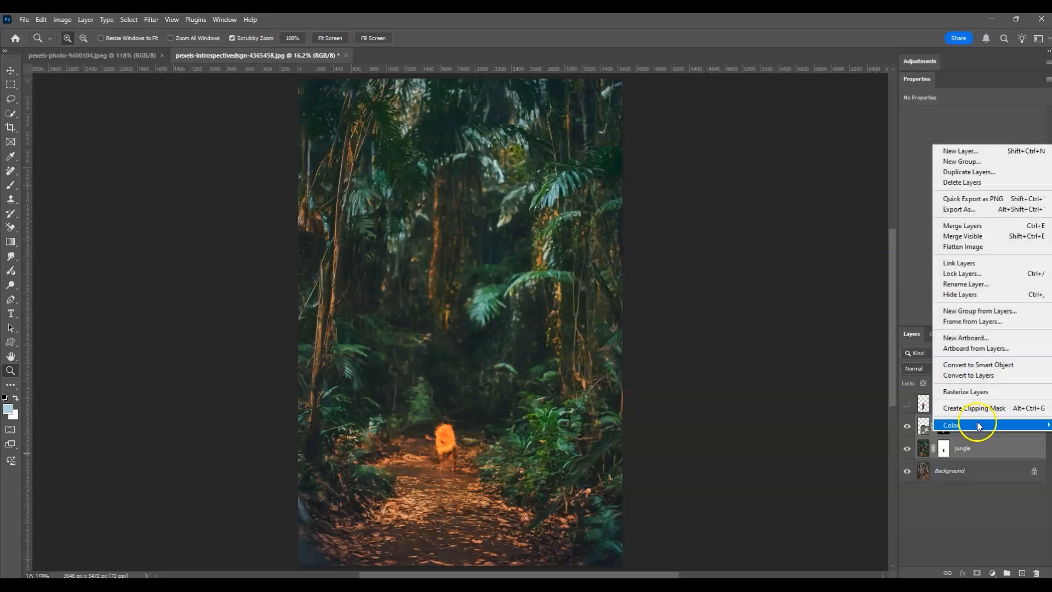
pyautogui.click(972, 227)
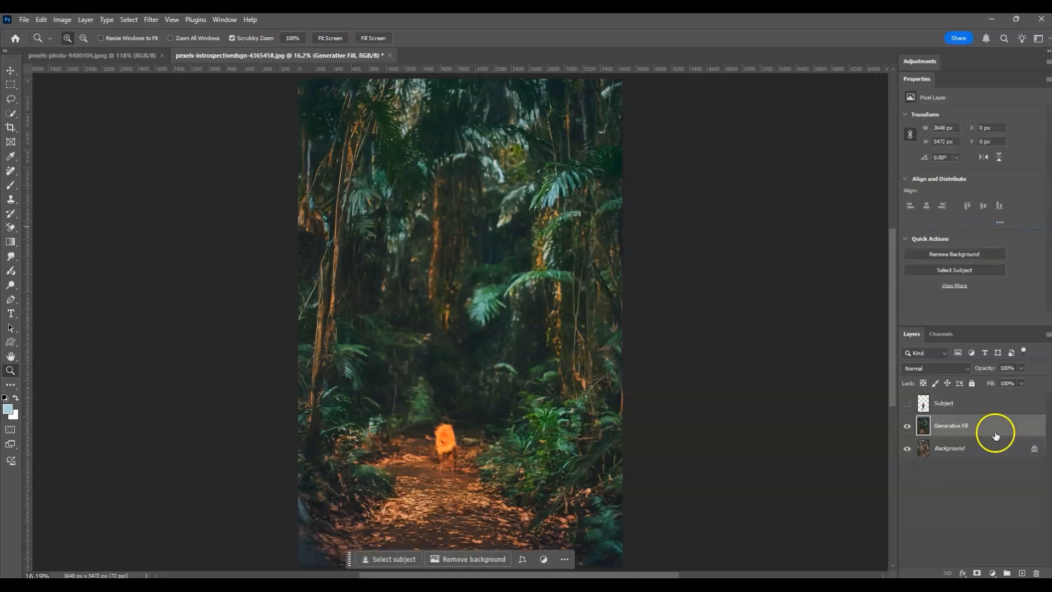
pyautogui.click(967, 481)
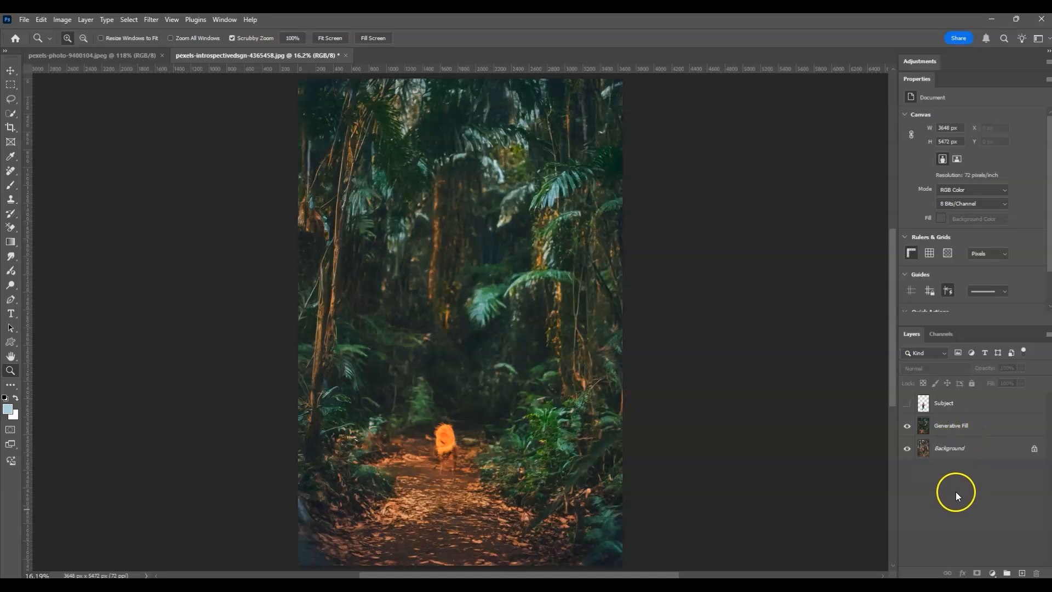
# Step: Show the Subject layer and apply the Harmonization neural filter to it, using the Generative Fill layer as reference, then deselect
pyautogui.click(946, 404)
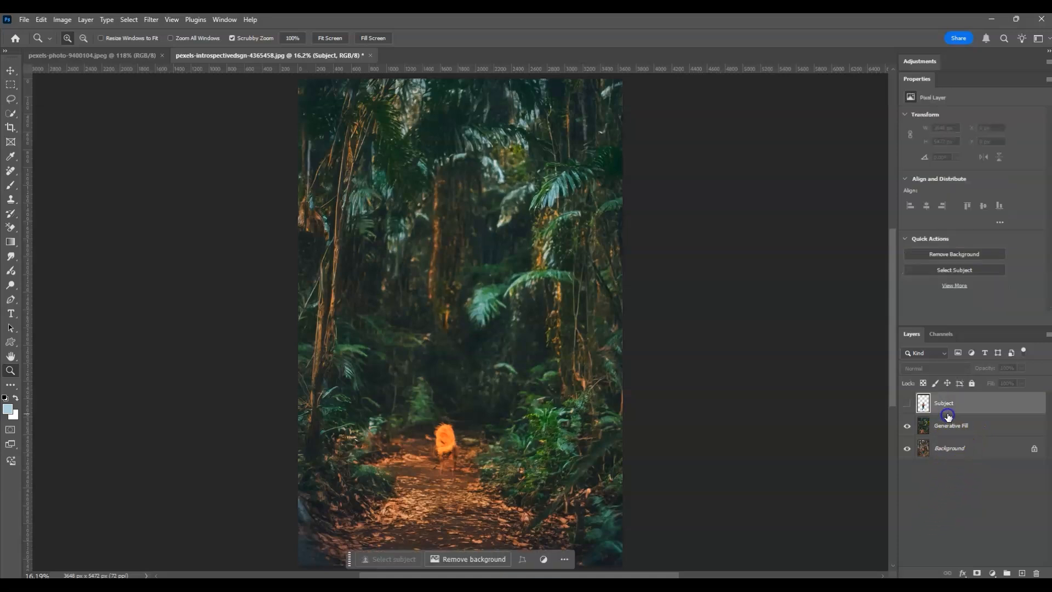
pyautogui.click(907, 403)
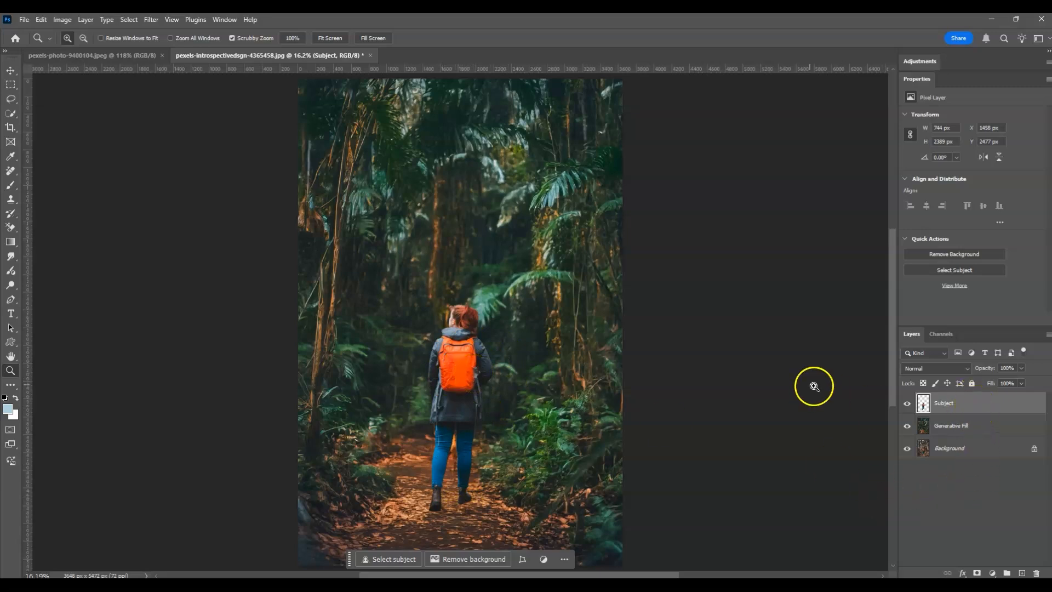
pyautogui.click(151, 20)
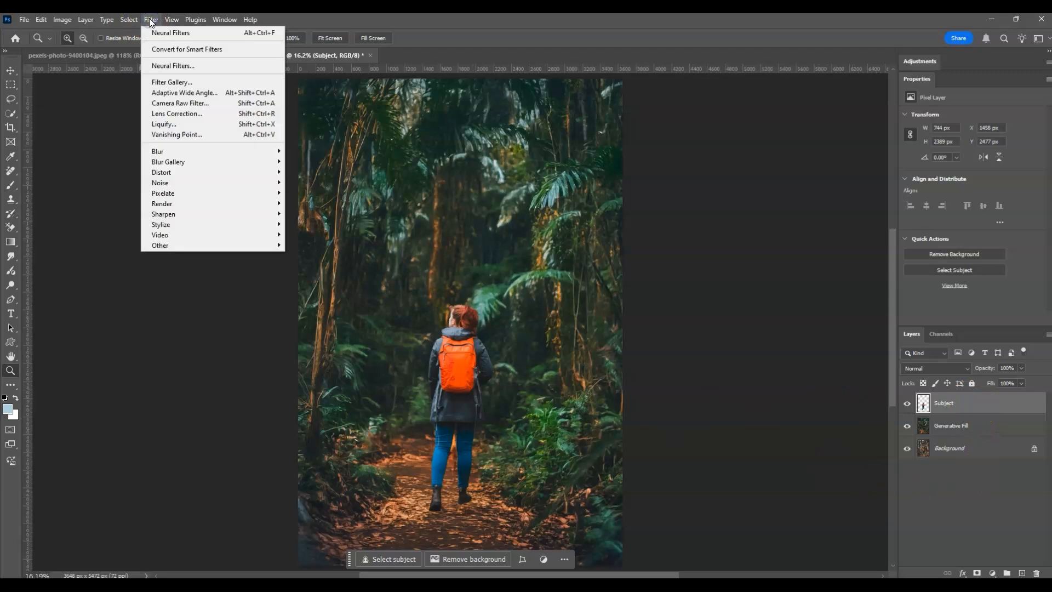
pyautogui.click(189, 66)
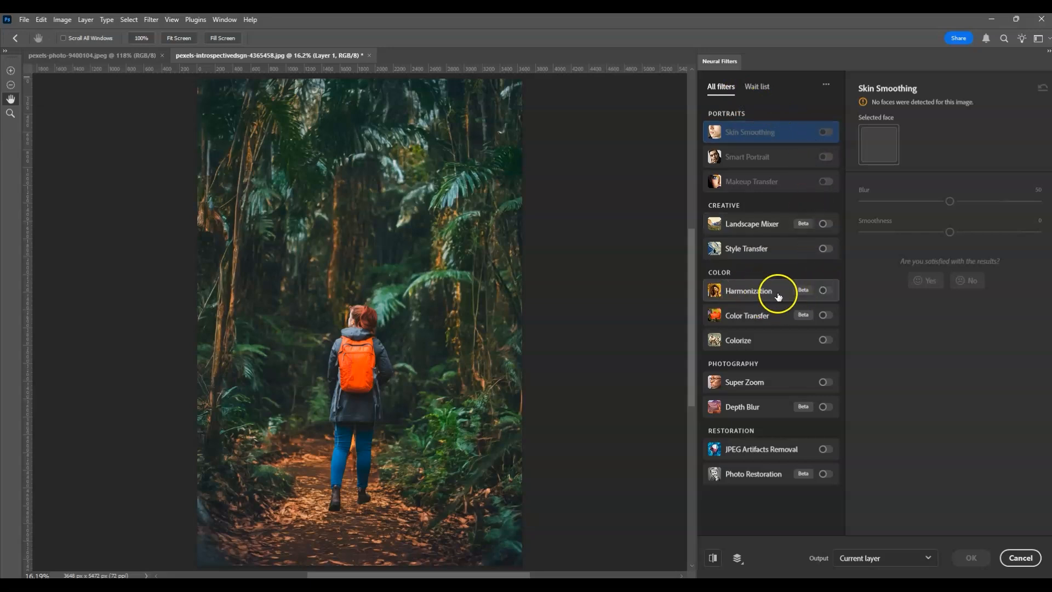
pyautogui.click(826, 292)
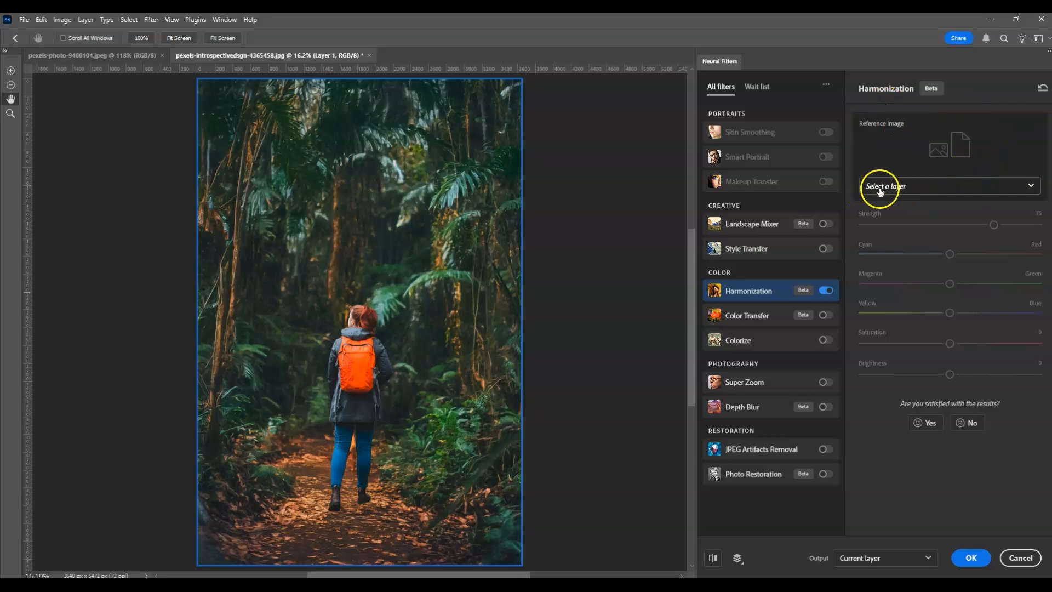
pyautogui.click(1030, 187)
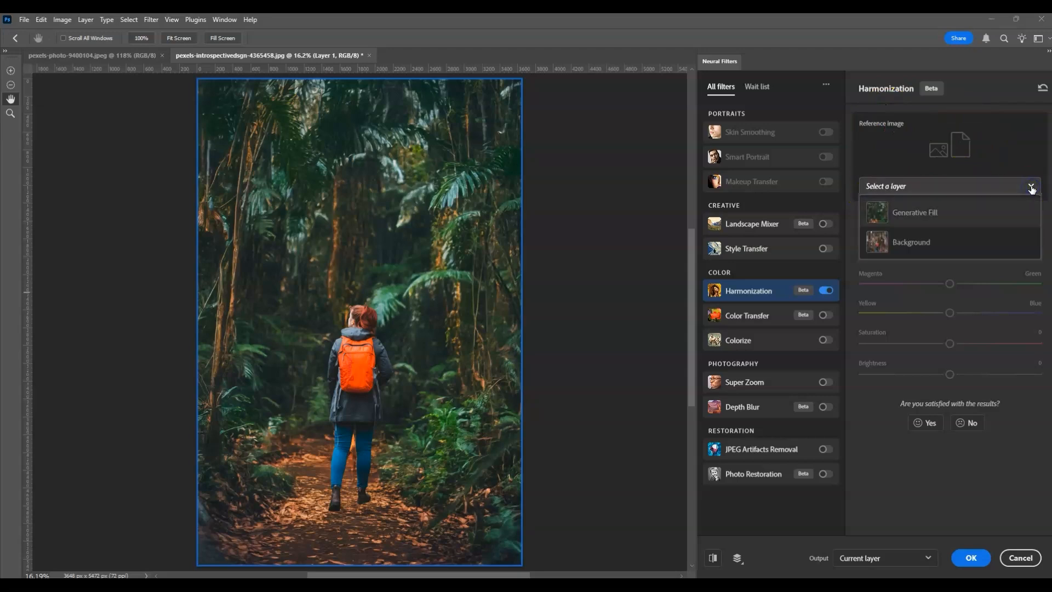
pyautogui.click(939, 218)
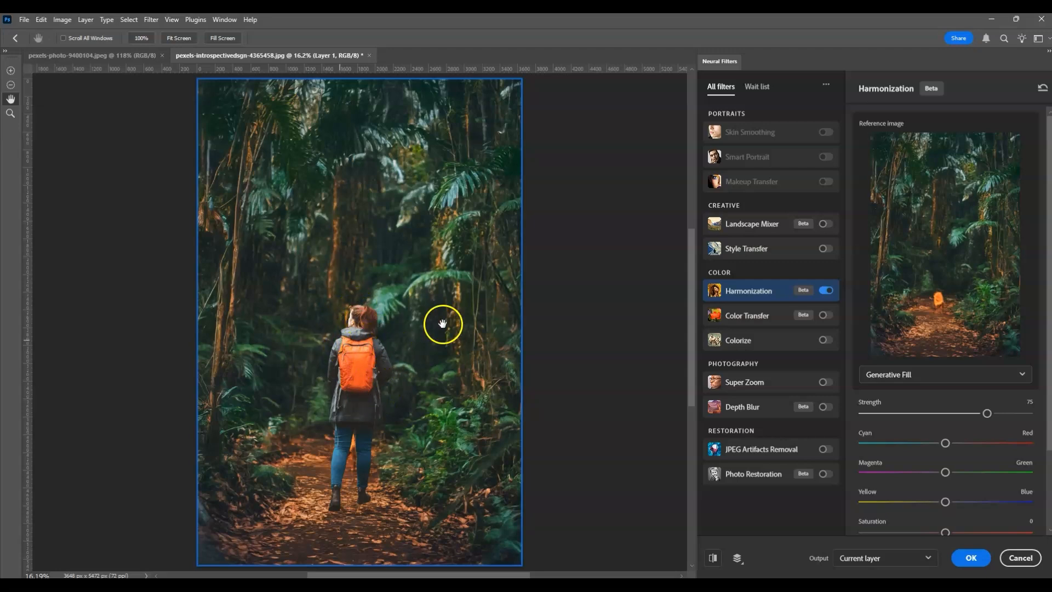
pyautogui.click(971, 558)
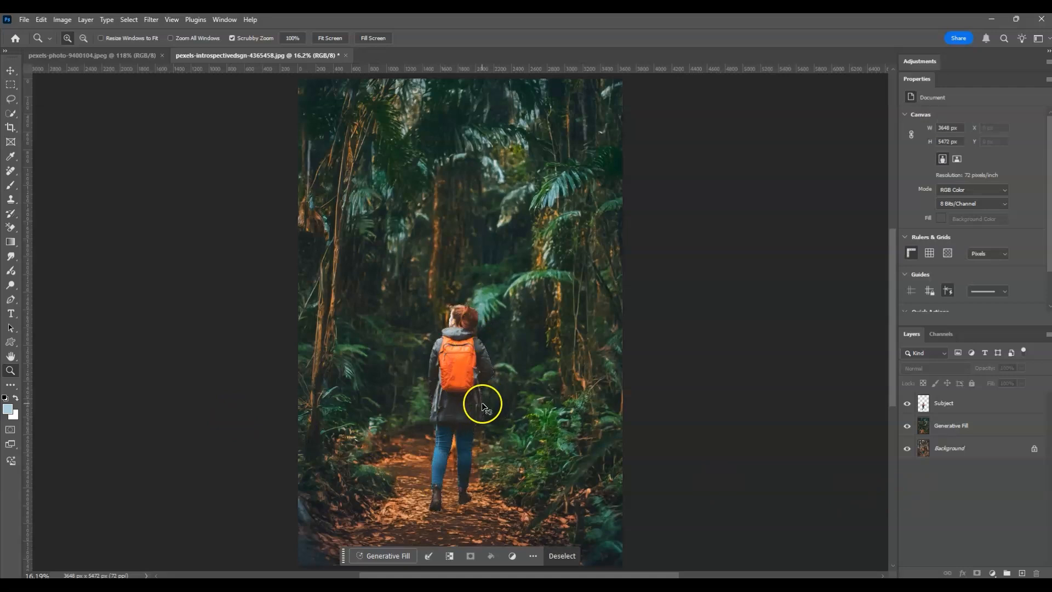
pyautogui.hotkey('ctrl', 'd')
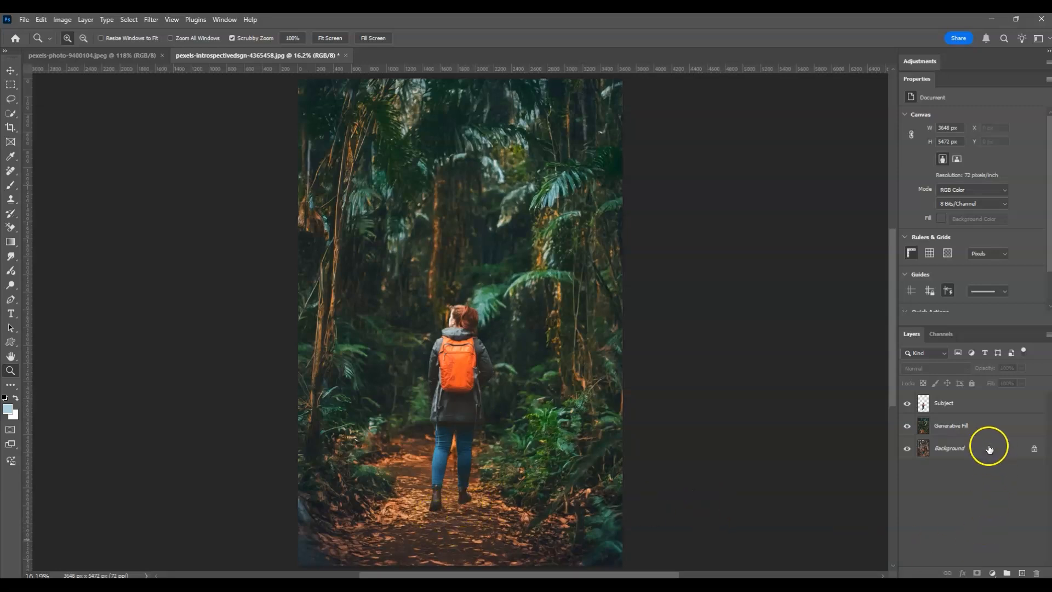
# Step: Lasso the ground around the hiker's boots and run Generative Fill on it without a prompt
pyautogui.click(964, 431)
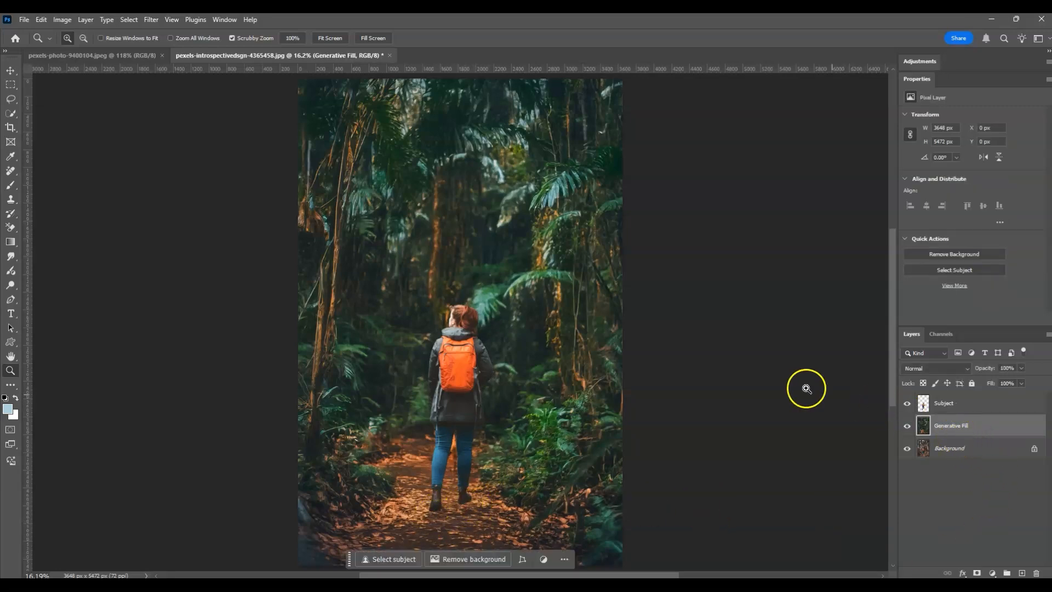
pyautogui.click(12, 100)
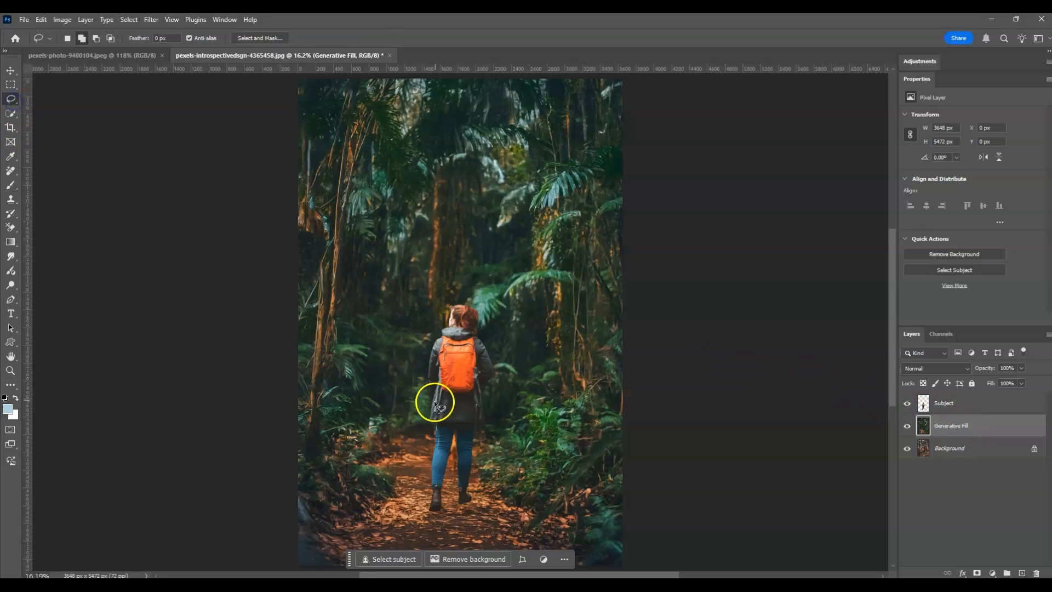
pyautogui.moveTo(426, 508); pyautogui.dragTo(442, 504)
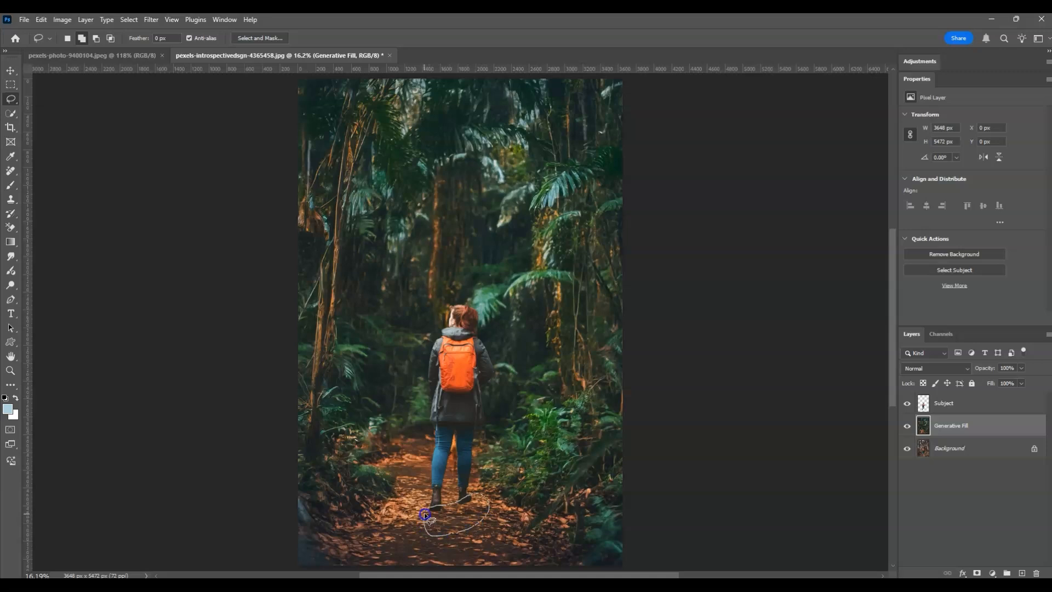
pyautogui.moveTo(425, 513); pyautogui.dragTo(426, 515)
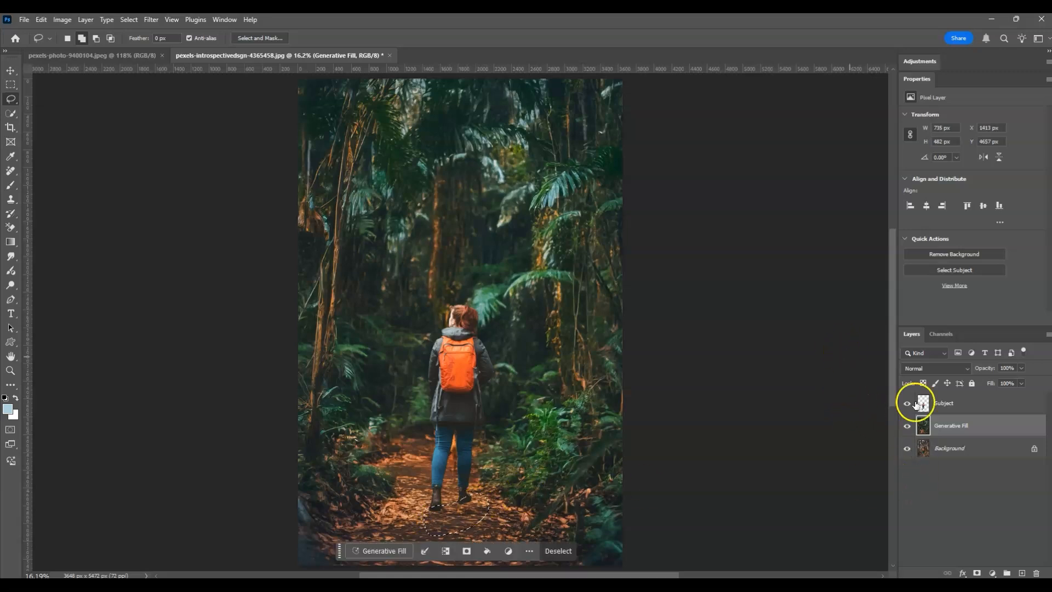
pyautogui.click(992, 485)
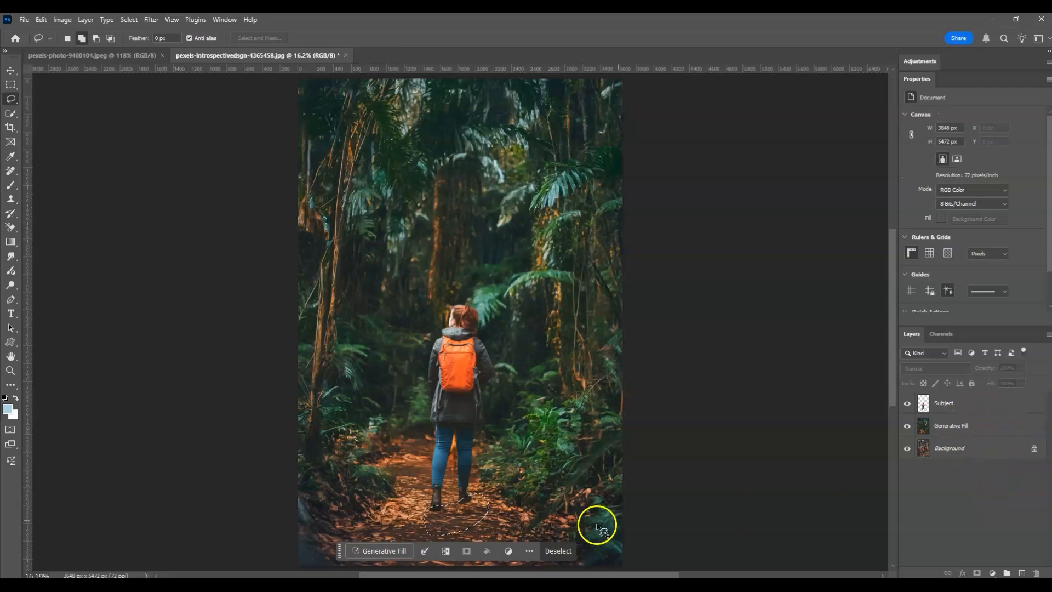
pyautogui.click(400, 554)
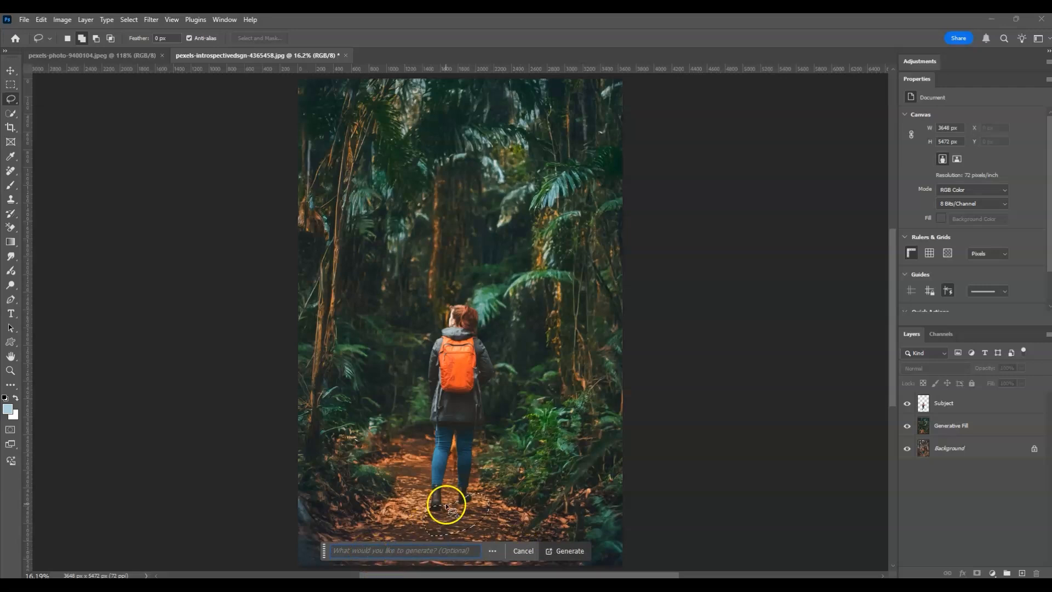
pyautogui.click(560, 551)
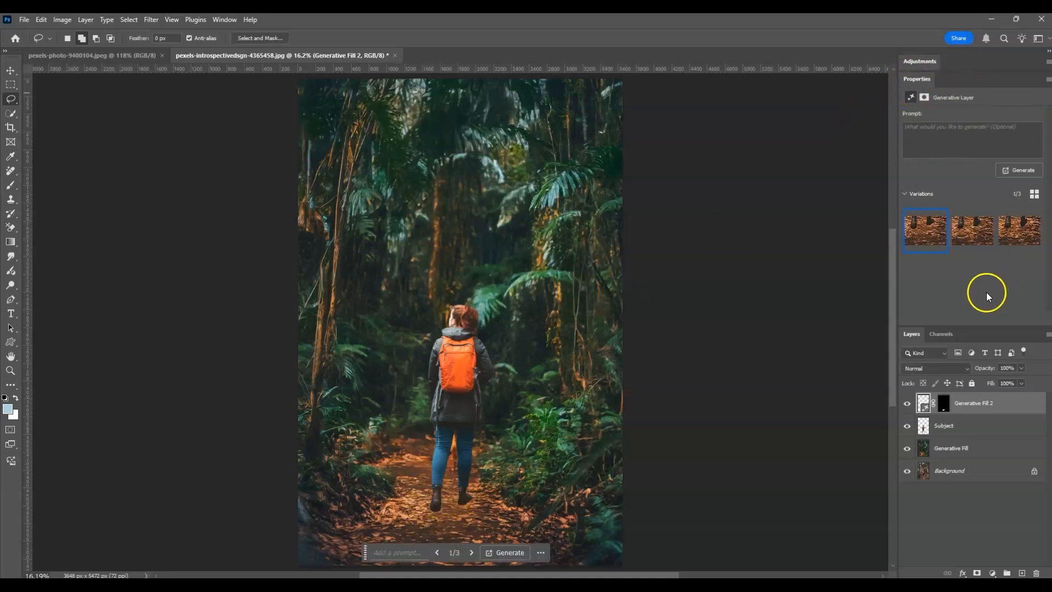
# Step: Generate another set of variations for the ground around the boots and choose the second one
pyautogui.click(974, 233)
pyautogui.click(1022, 233)
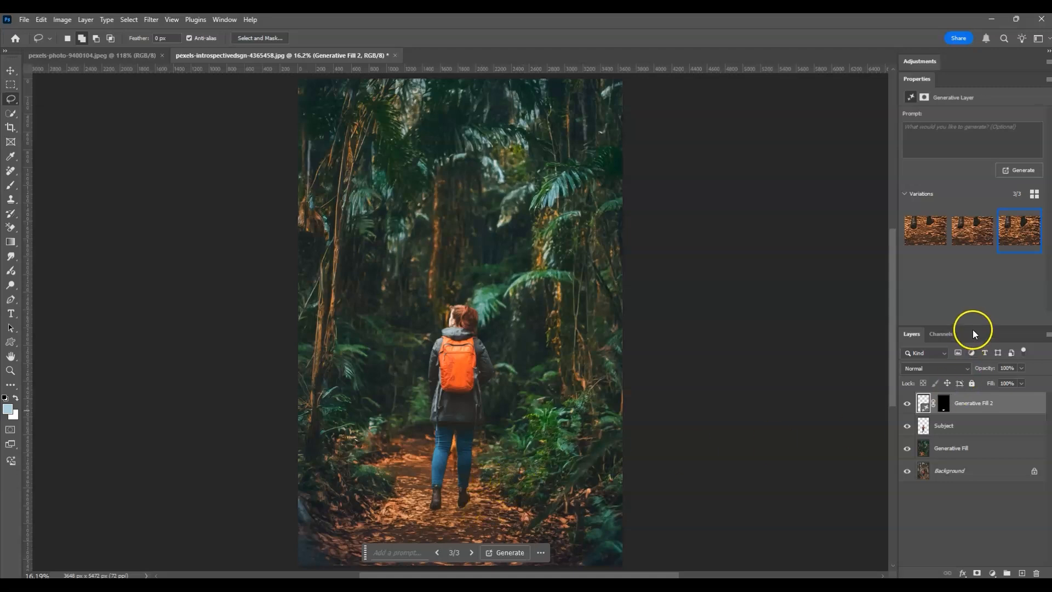
pyautogui.moveTo(1024, 215)
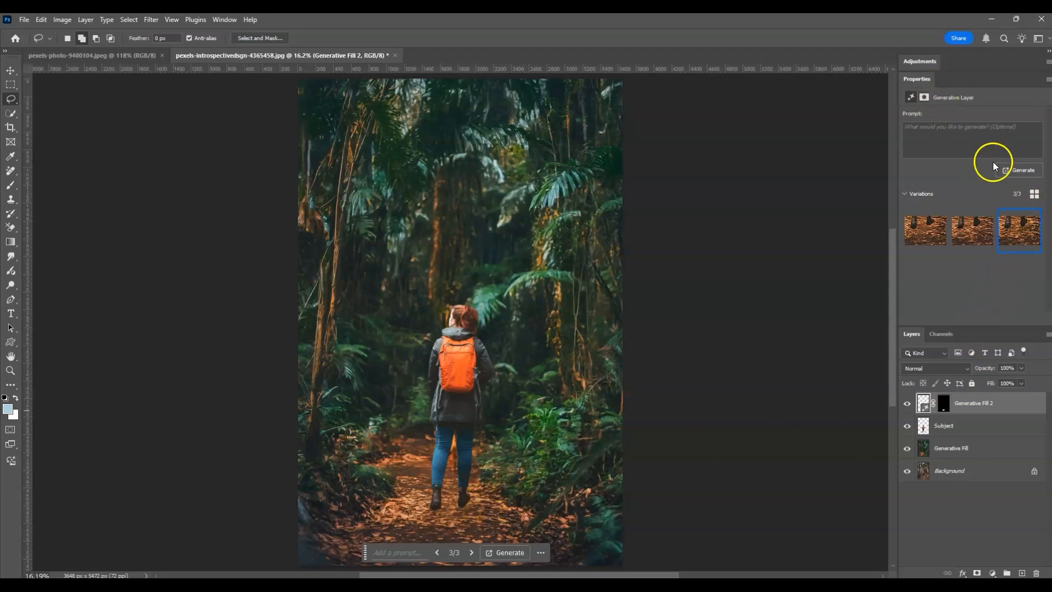
pyautogui.click(1029, 171)
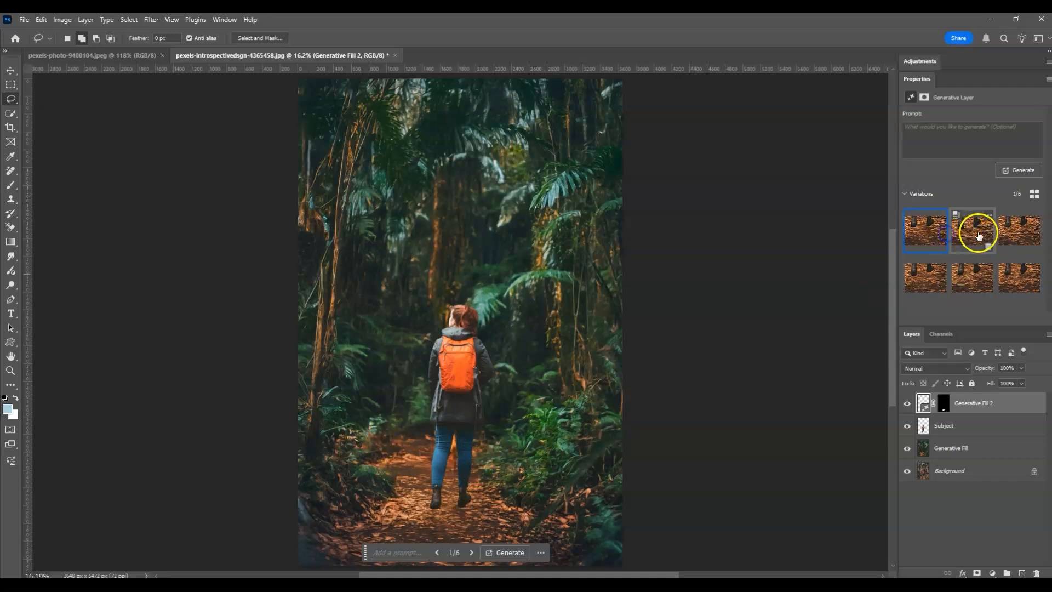
pyautogui.click(983, 236)
pyautogui.click(1016, 229)
pyautogui.click(985, 235)
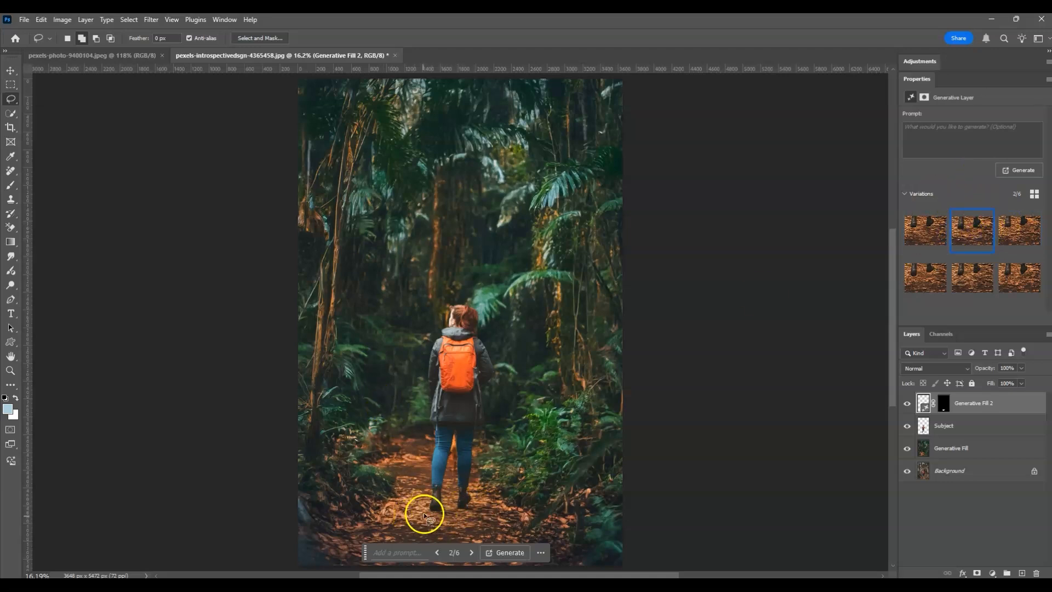
pyautogui.click(974, 511)
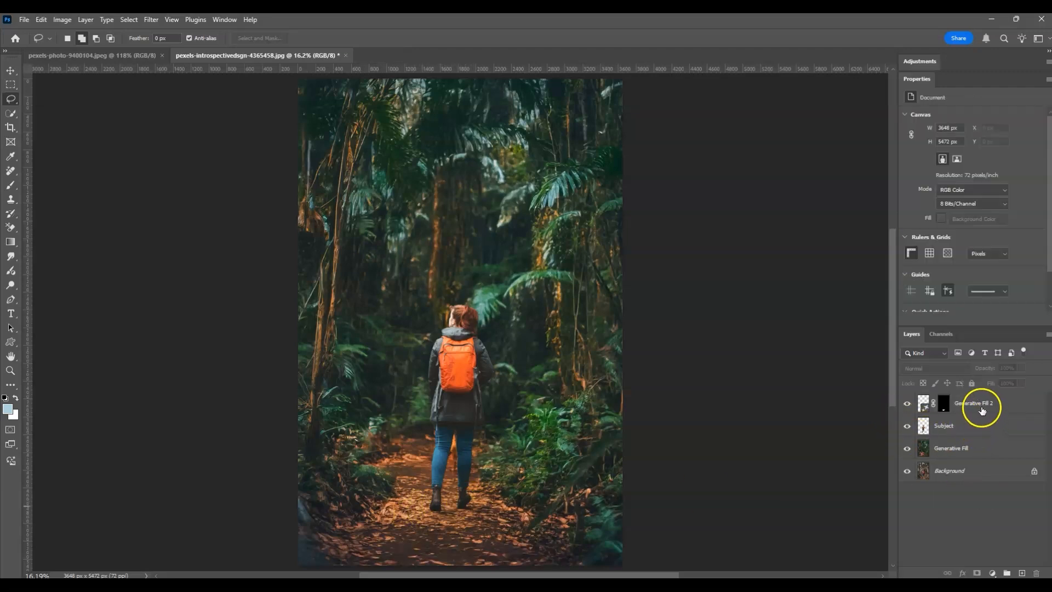
# Step: Merge the Generative Fill 2 layer with the Subject layer
pyautogui.click(984, 410)
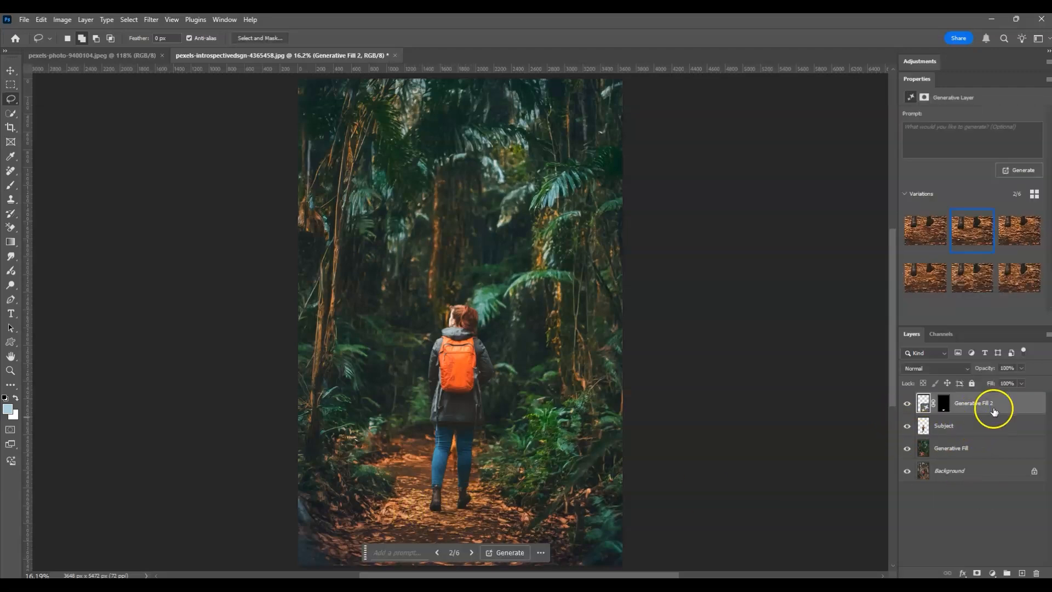
pyautogui.keyDown('shift'); pyautogui.click(994, 436); pyautogui.keyUp('shift')
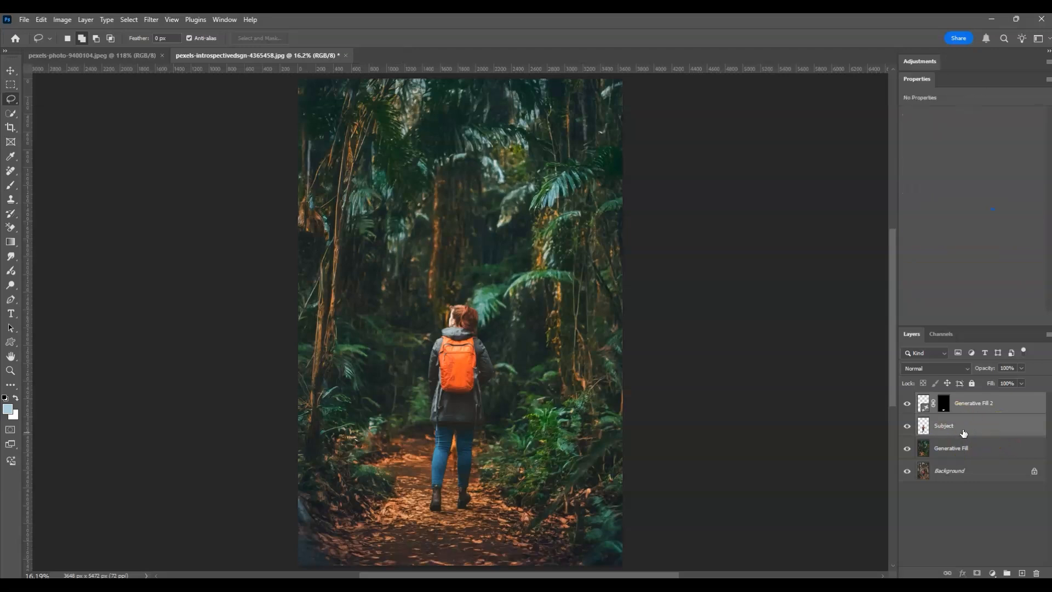
pyautogui.rightClick(963, 435)
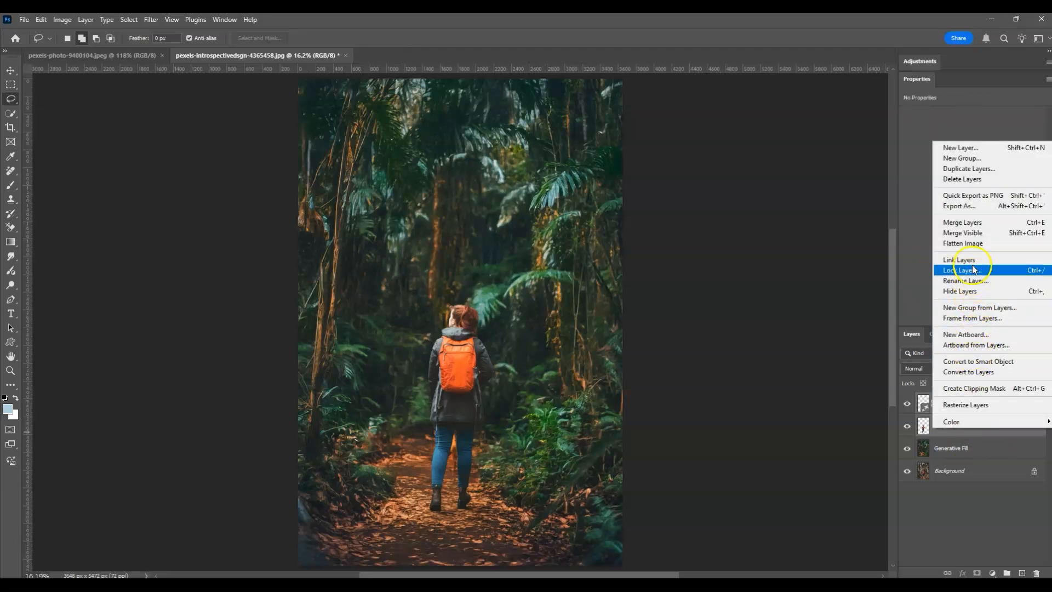
pyautogui.click(974, 222)
pyautogui.click(990, 507)
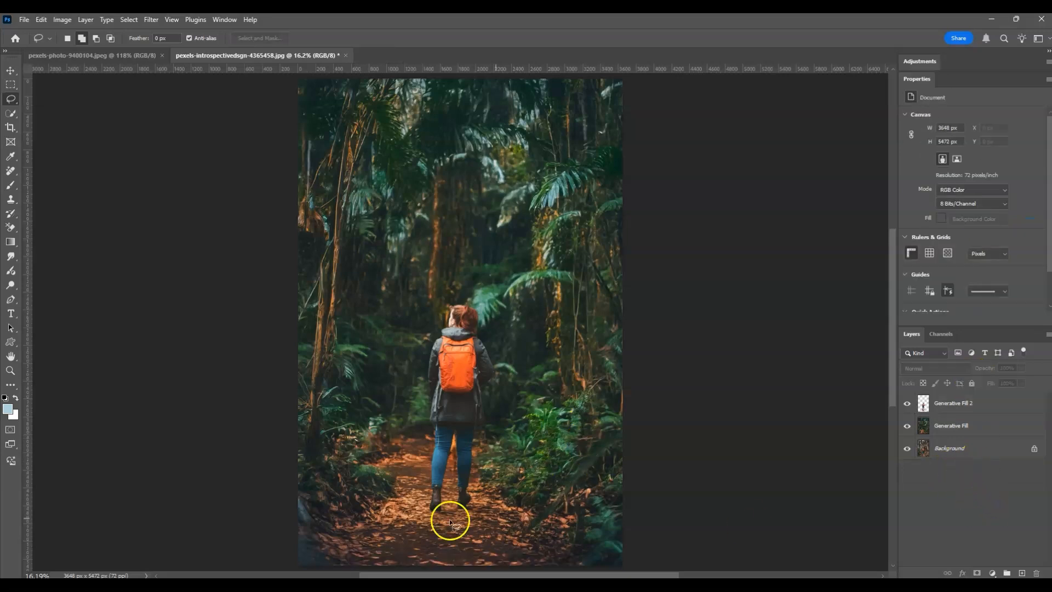
# Step: Duplicate the Background layer to the top of the layer stack and hide the copy to compare before and after
pyautogui.click(998, 454)
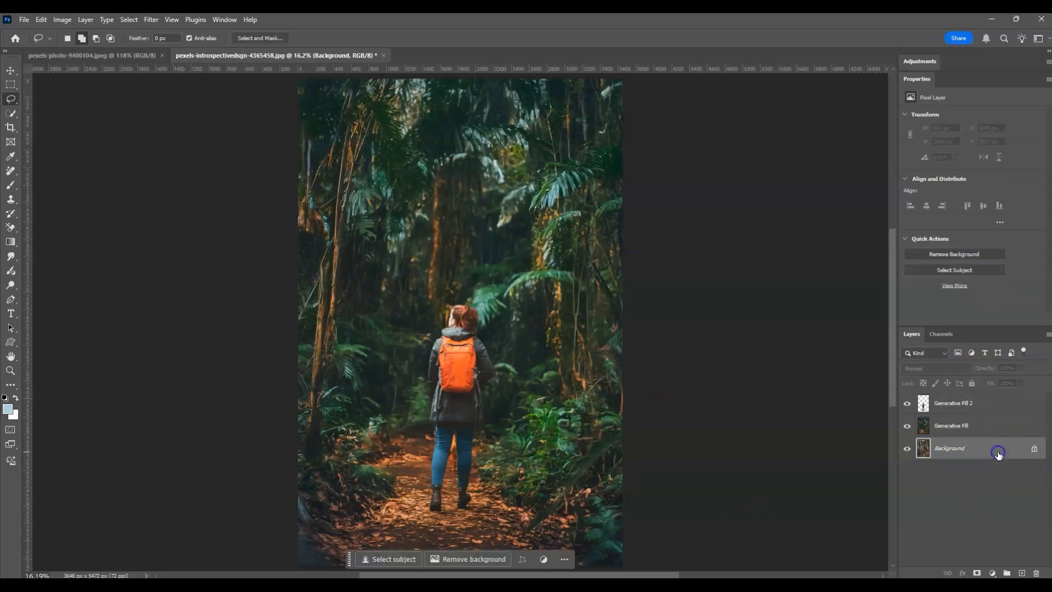
pyautogui.moveTo(998, 454); pyautogui.dragTo(997, 386)
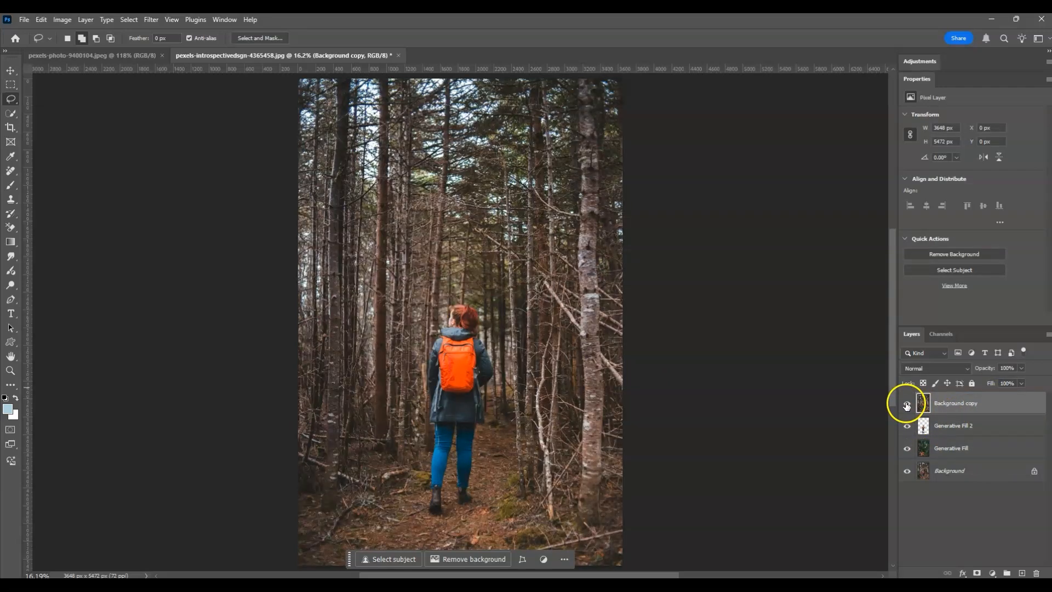
pyautogui.click(906, 405)
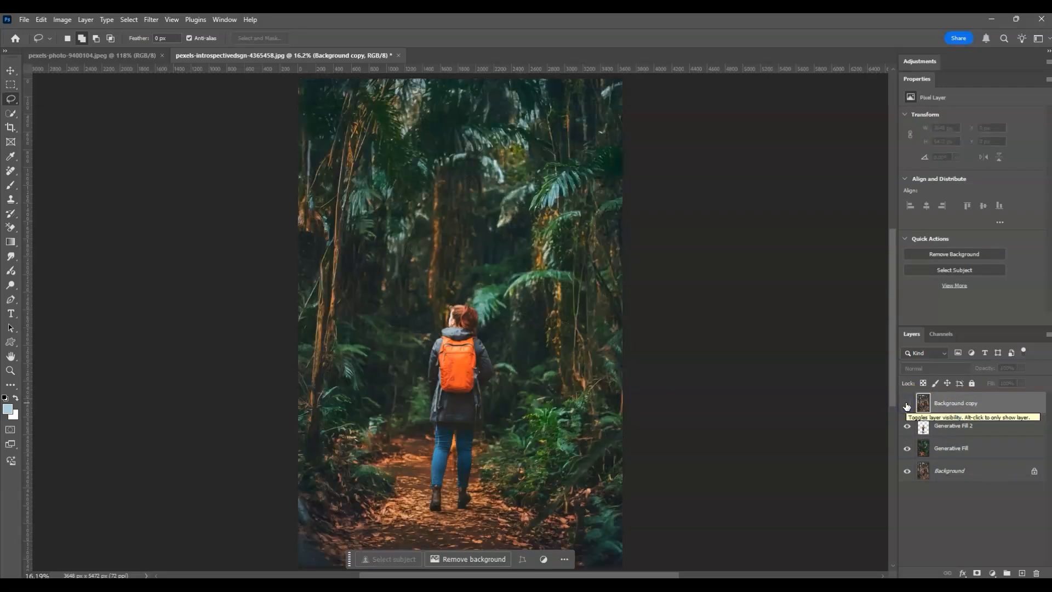